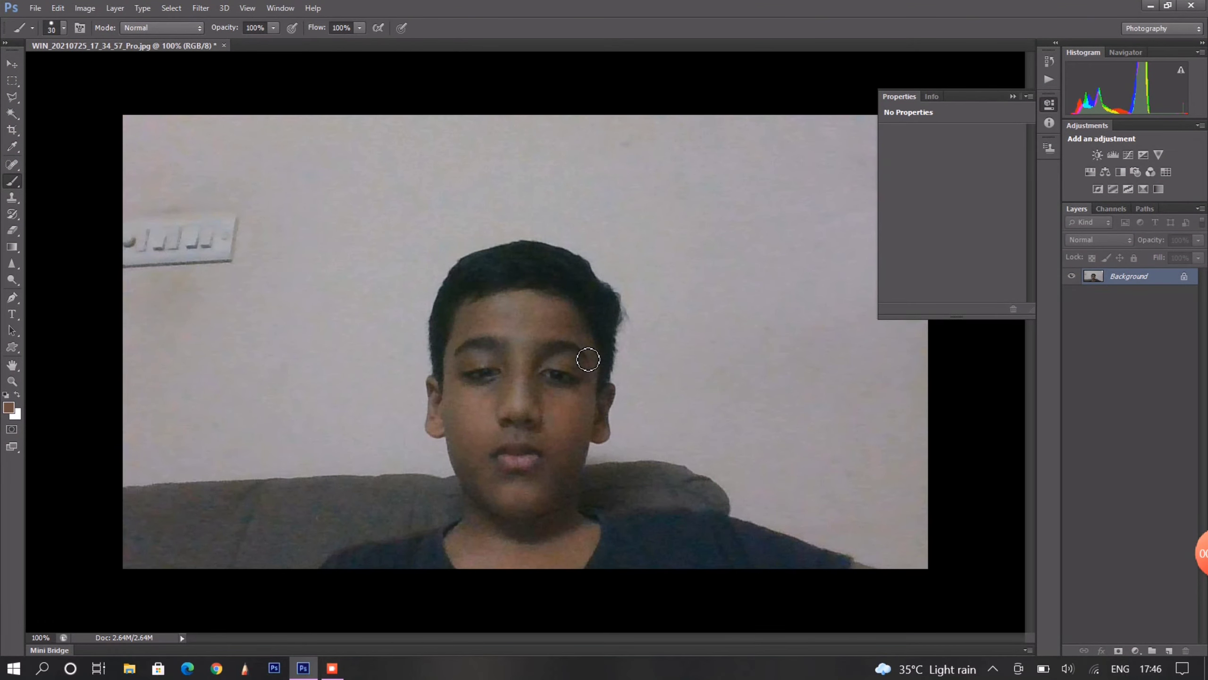
Add a Hue/Saturation adjustment clipped to the photo with Hue at +67, turning it green.
left_click(1156, 653)
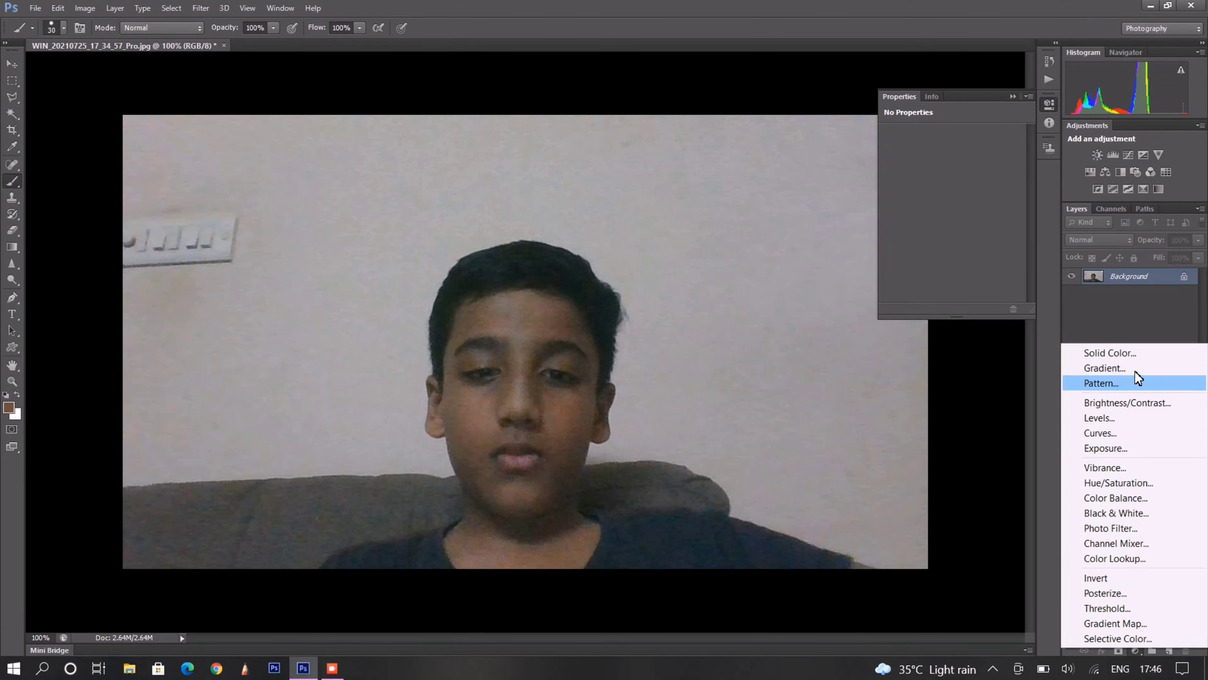
left_click(1131, 482)
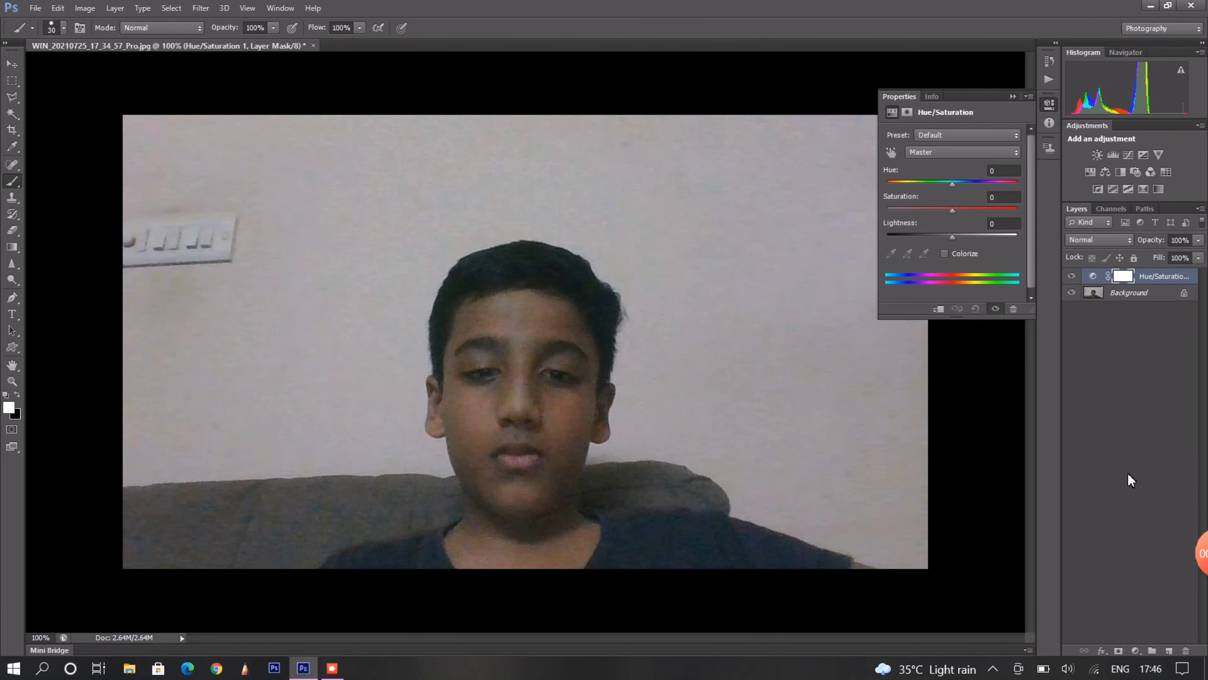
left_click(1146, 292, "alt")
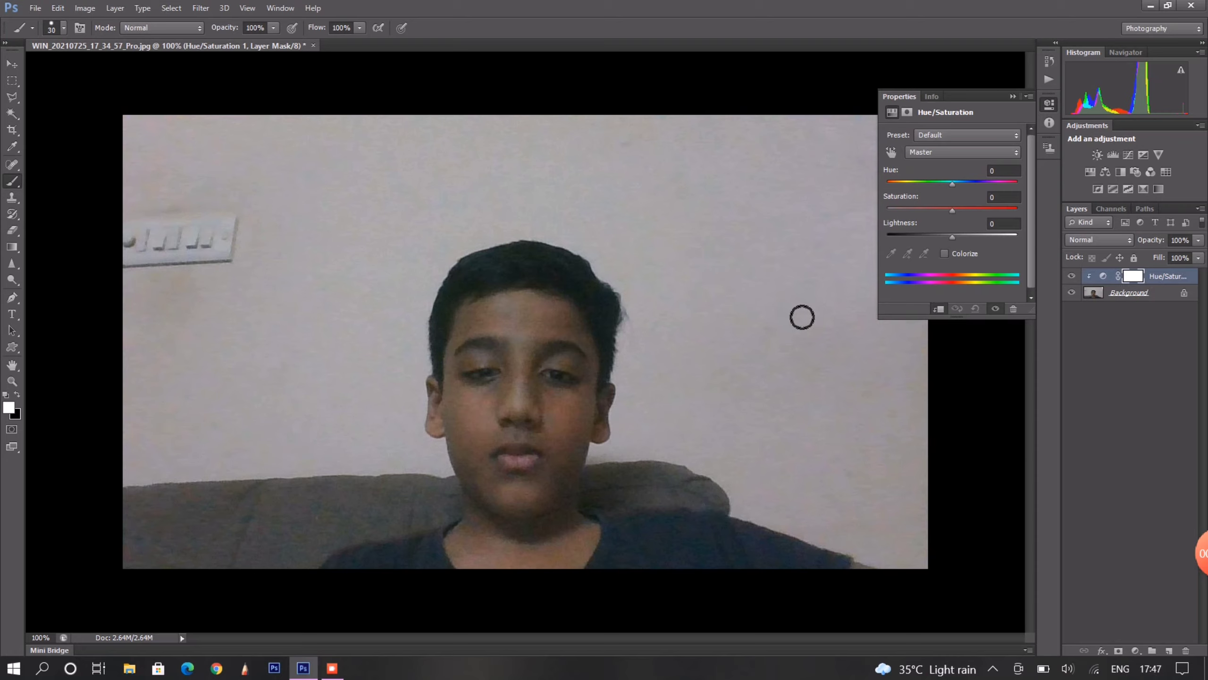
left_click_drag(958, 184, 988, 188)
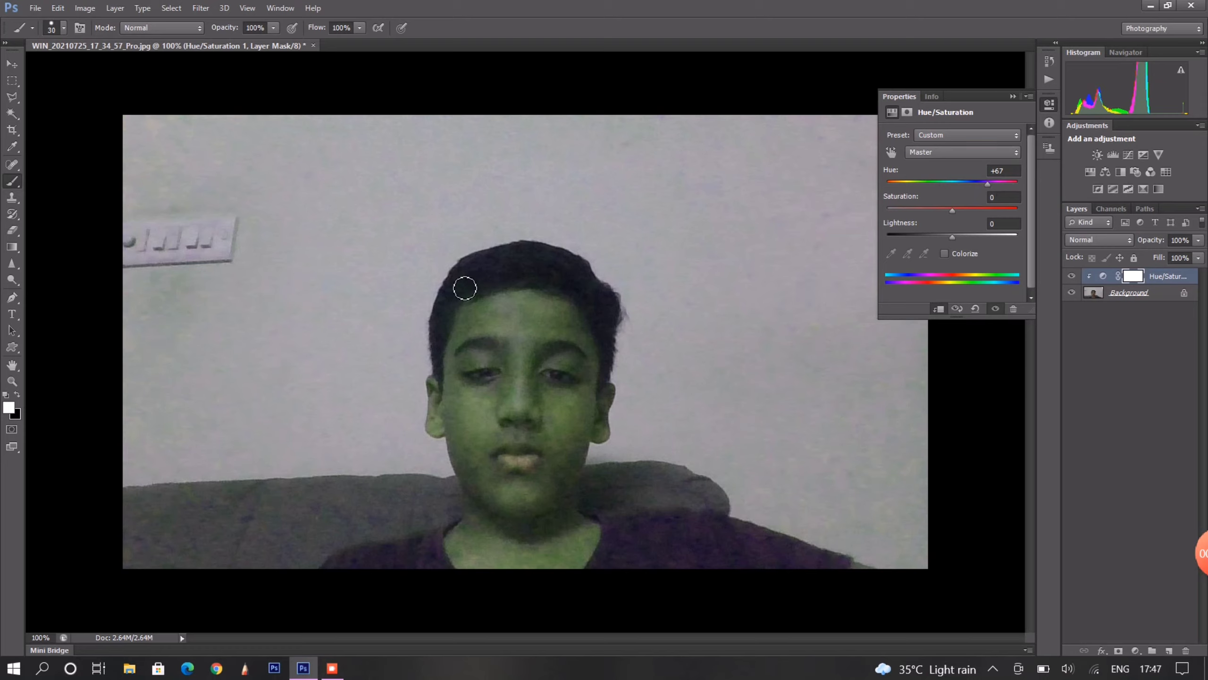
Paint black on the hue mask to remove the green from face, body and background.
left_click(17, 394)
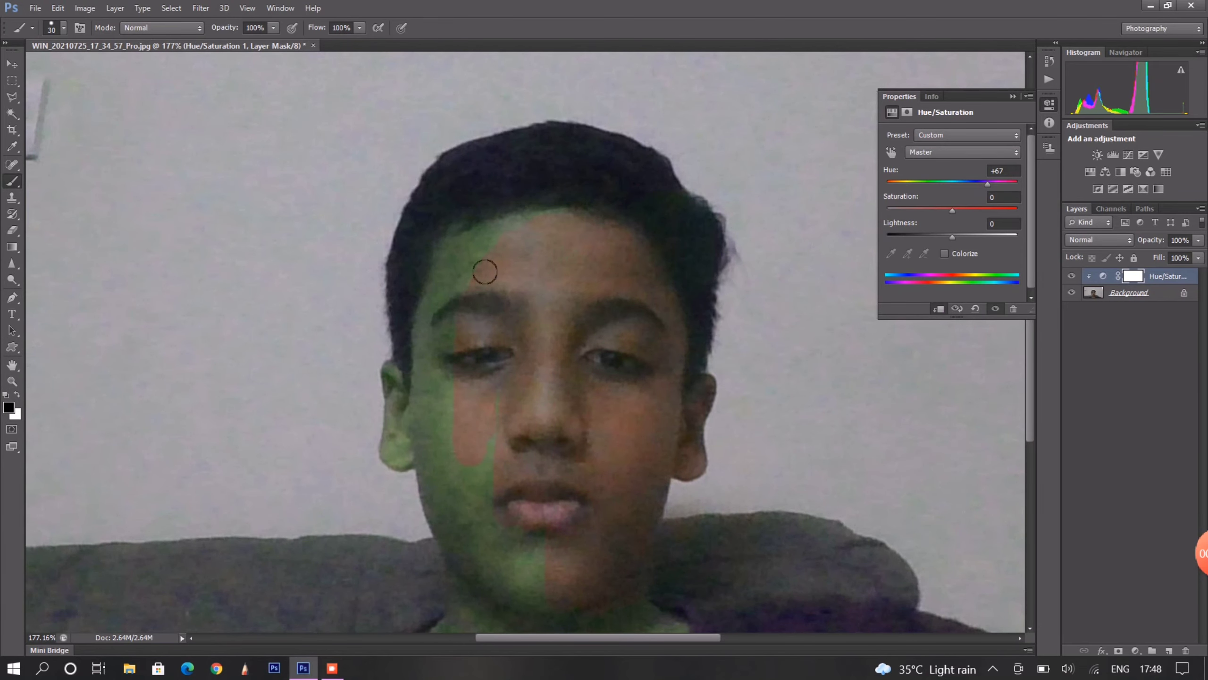
scroll(555, 564, "down", 2)
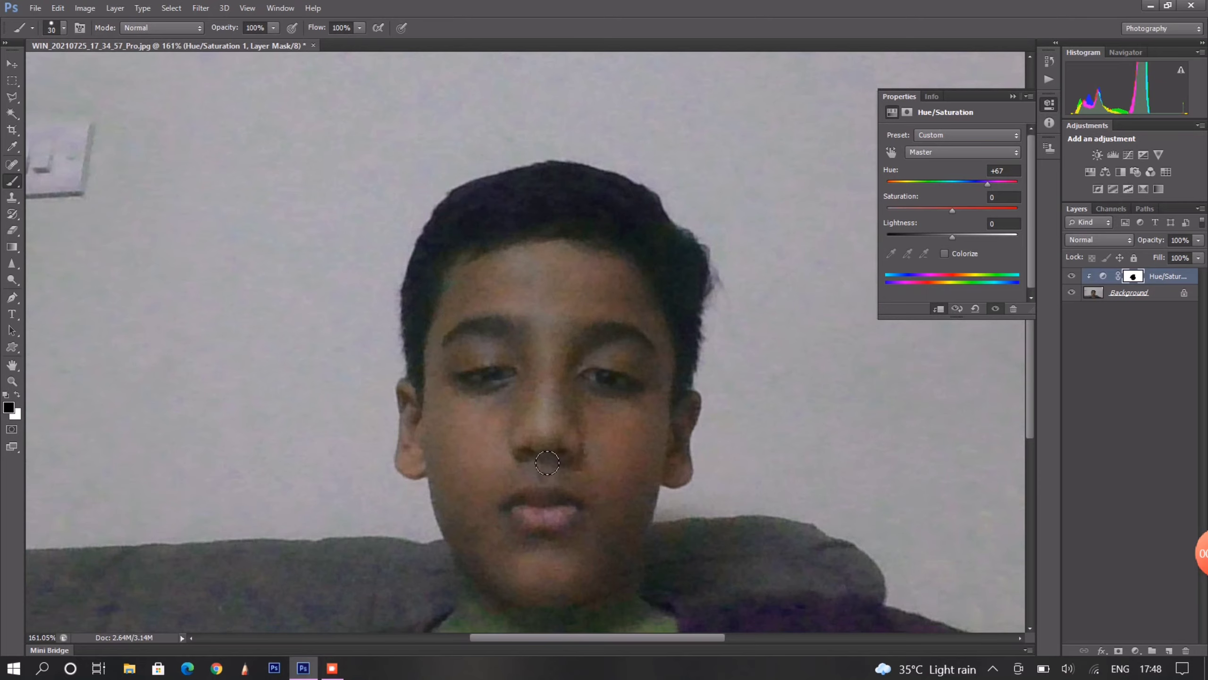
scroll(478, 554, "down", 1)
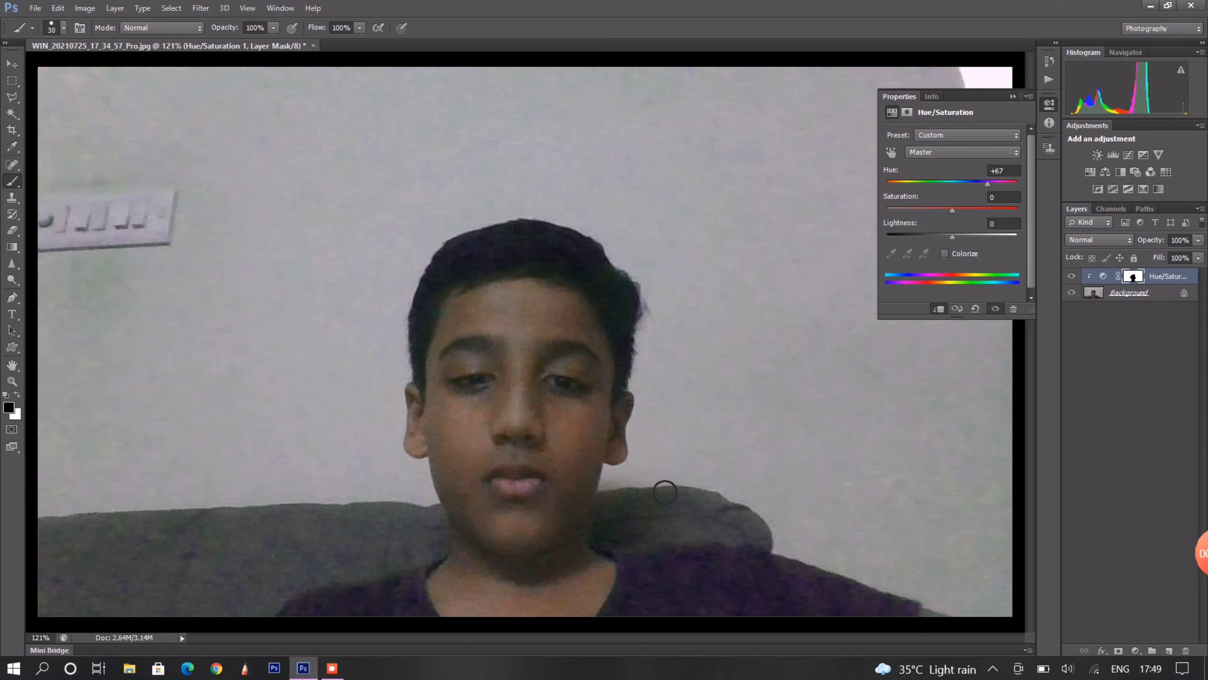
Add an empty Layer 1 and set the foreground colour to bright green.
left_click(1169, 649)
scroll(1031, 423, "up", 1)
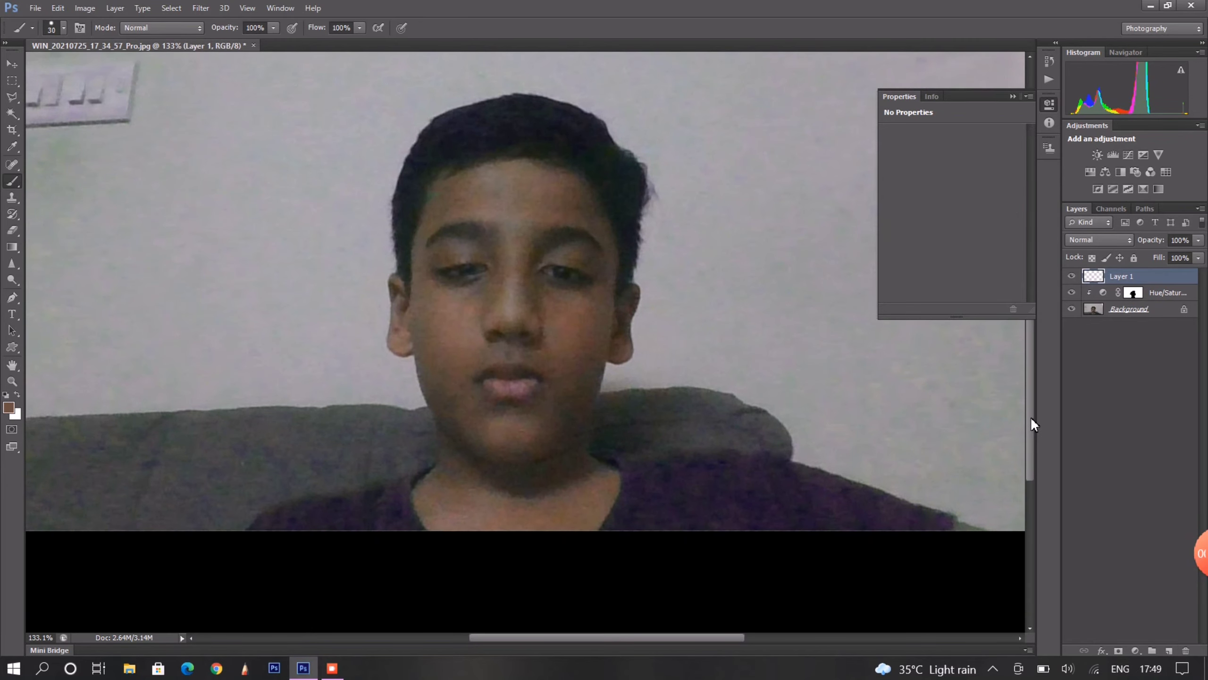
scroll(1030, 424, "down", 1)
left_click(8, 407)
left_click(609, 286)
left_click(548, 227)
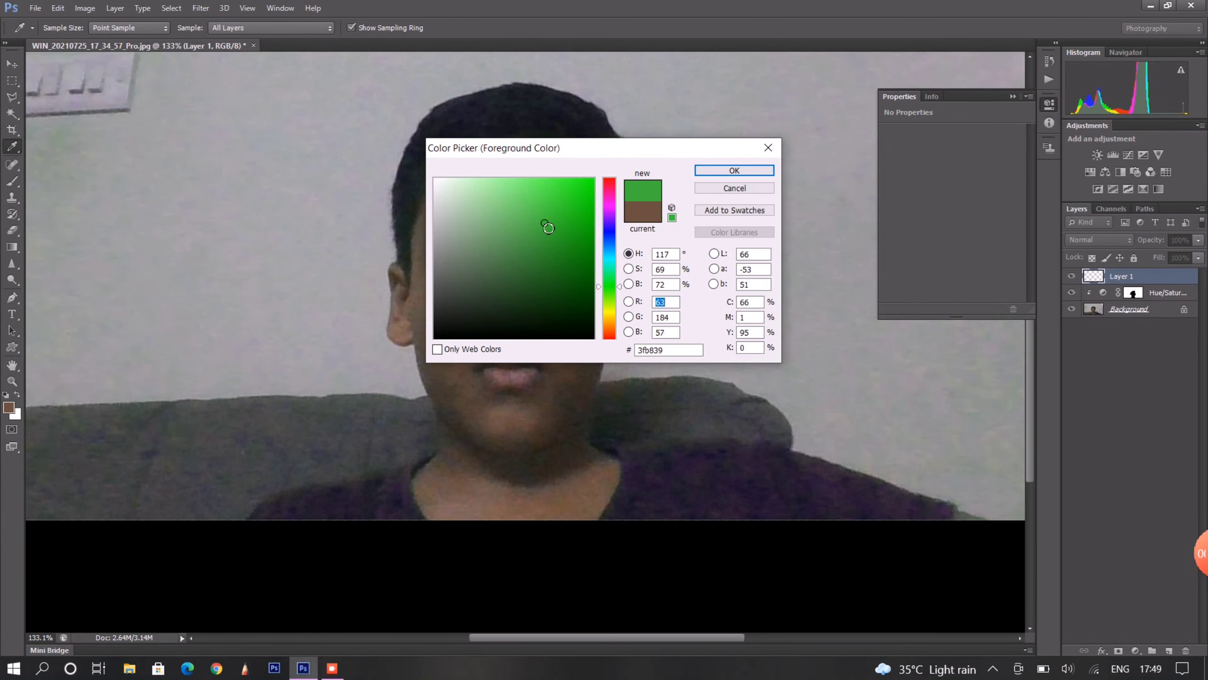
left_click_drag(544, 225, 538, 196)
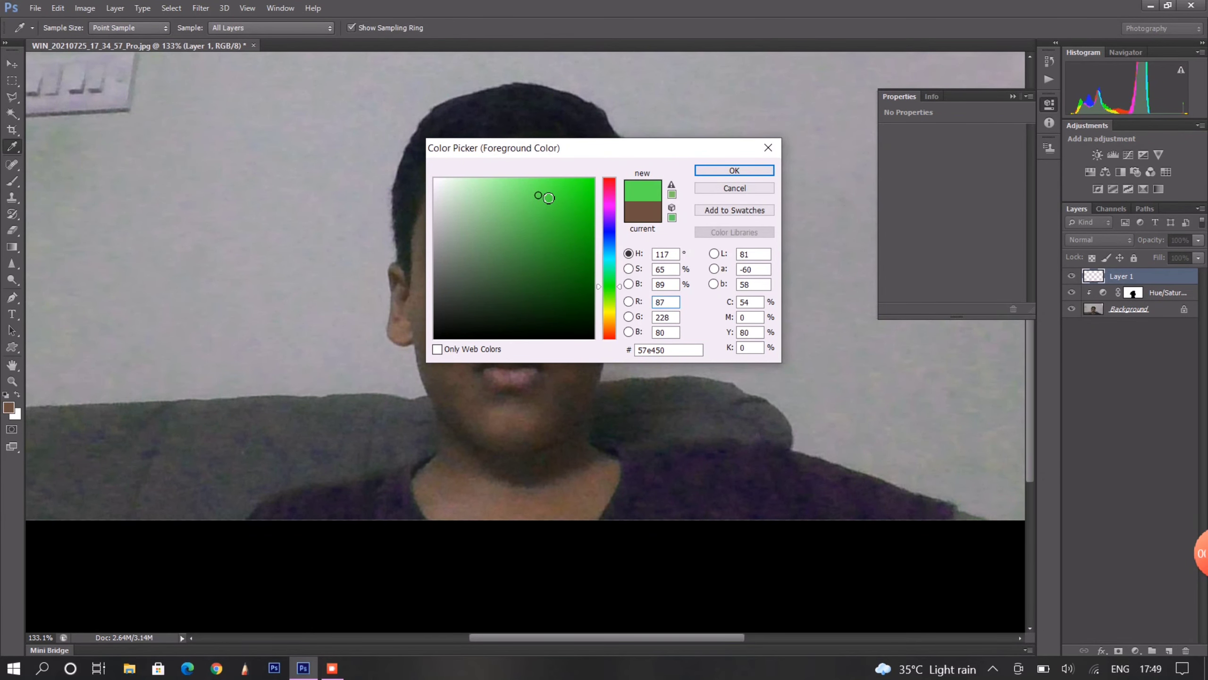
left_click(728, 170)
Brush trial green strokes on the neck, then undo them.
key("b")
scroll(599, 520, "up", 4)
left_click_drag(600, 426, 464, 512)
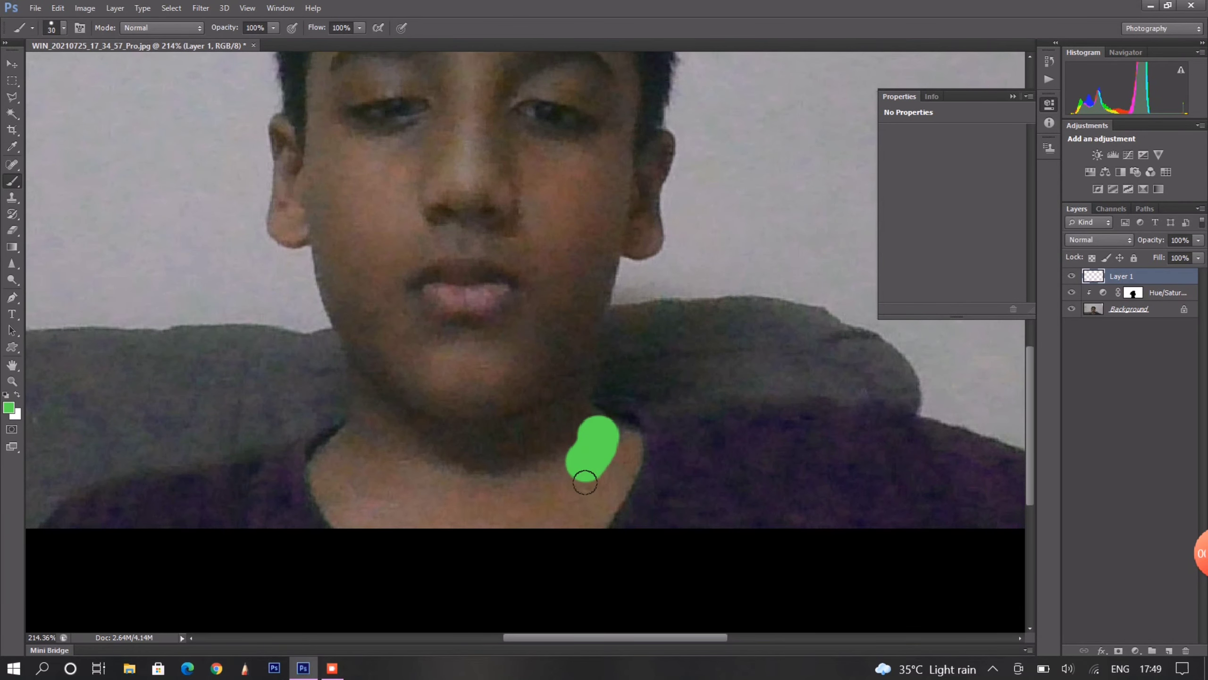
mouse_move(352, 466)
left_mouse_down()
mouse_move(485, 513)
mouse_move(370, 512)
left_mouse_up()
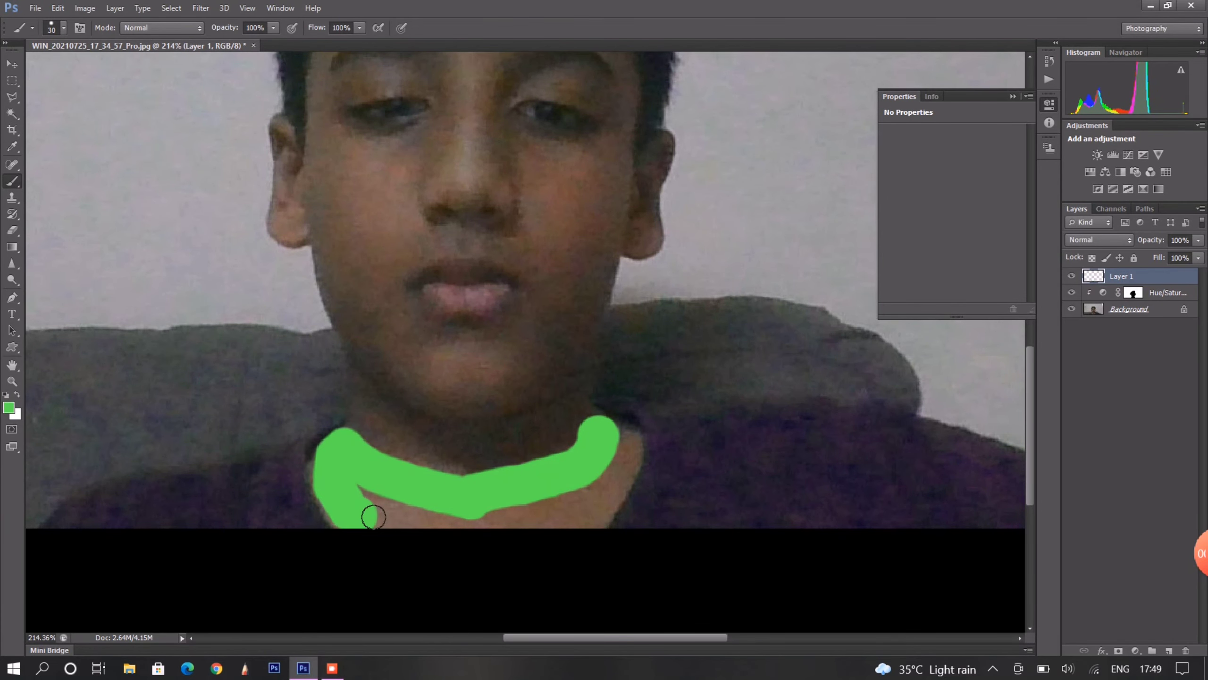
key("ctrl+alt+z")
key("ctrl+alt+z")
key("ctrl+alt+z")
key("ctrl+alt+z")
scroll(372, 513, "down", 3)
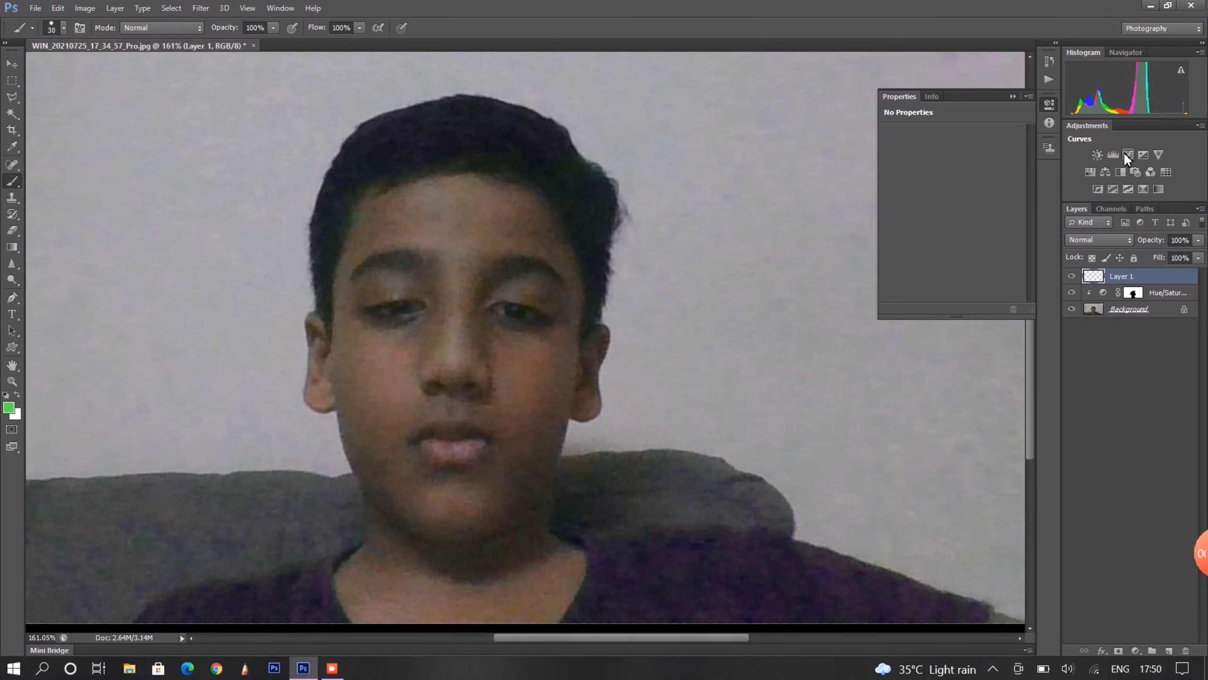
Add a Vibrance layer at Saturation -100 with its mask inverted to black.
left_click(1159, 149)
left_click_drag(952, 174, 891, 172)
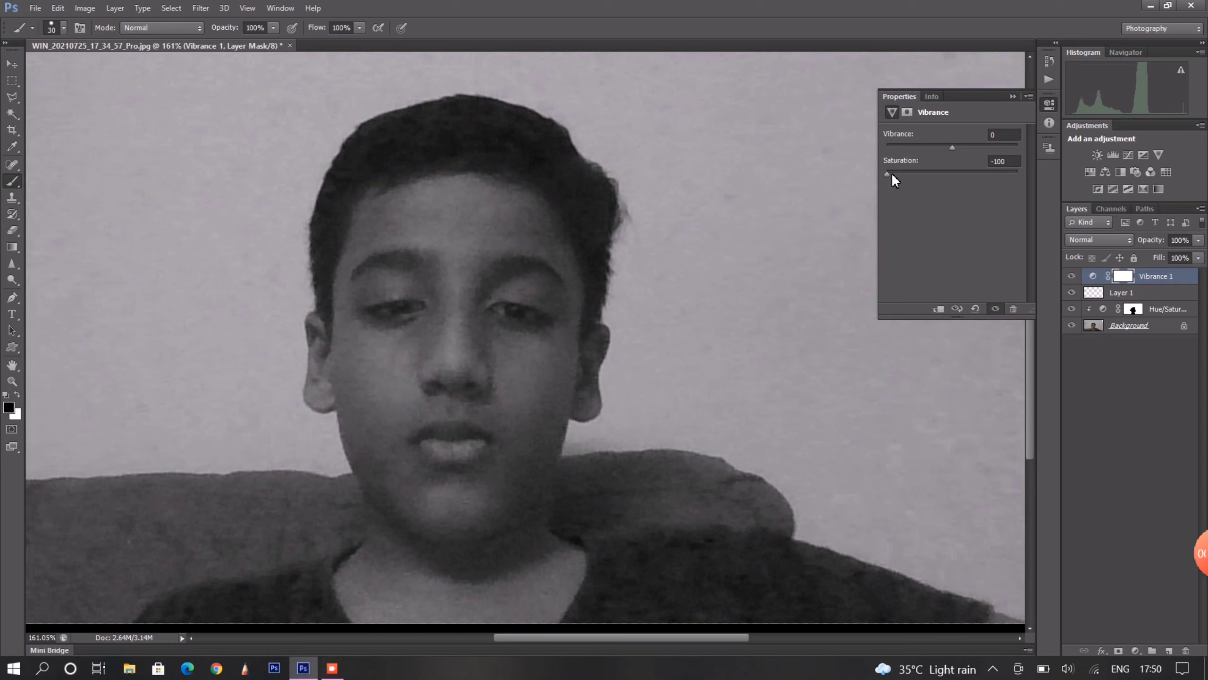
key("ctrl+i")
With a 39 px brush, paint white on the mask to grey the face from eye to nose.
left_click(63, 27)
scroll(81, 157, "down", 2)
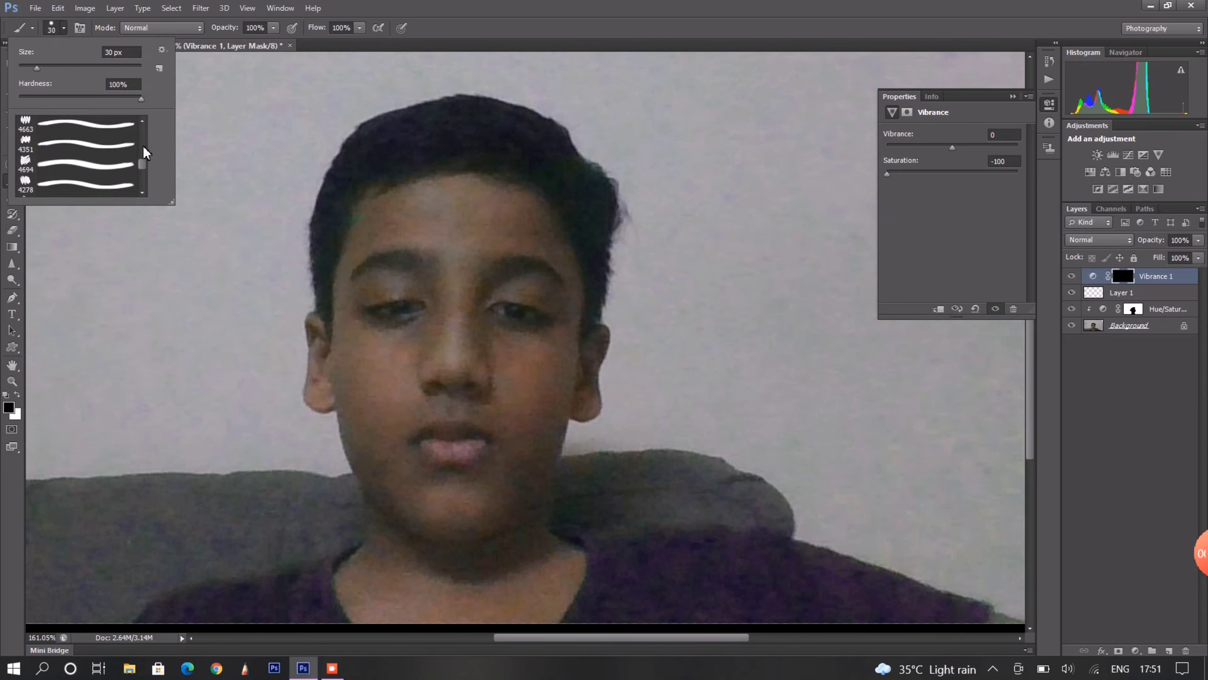
left_click(76, 165)
scroll(81, 157, "down", 2)
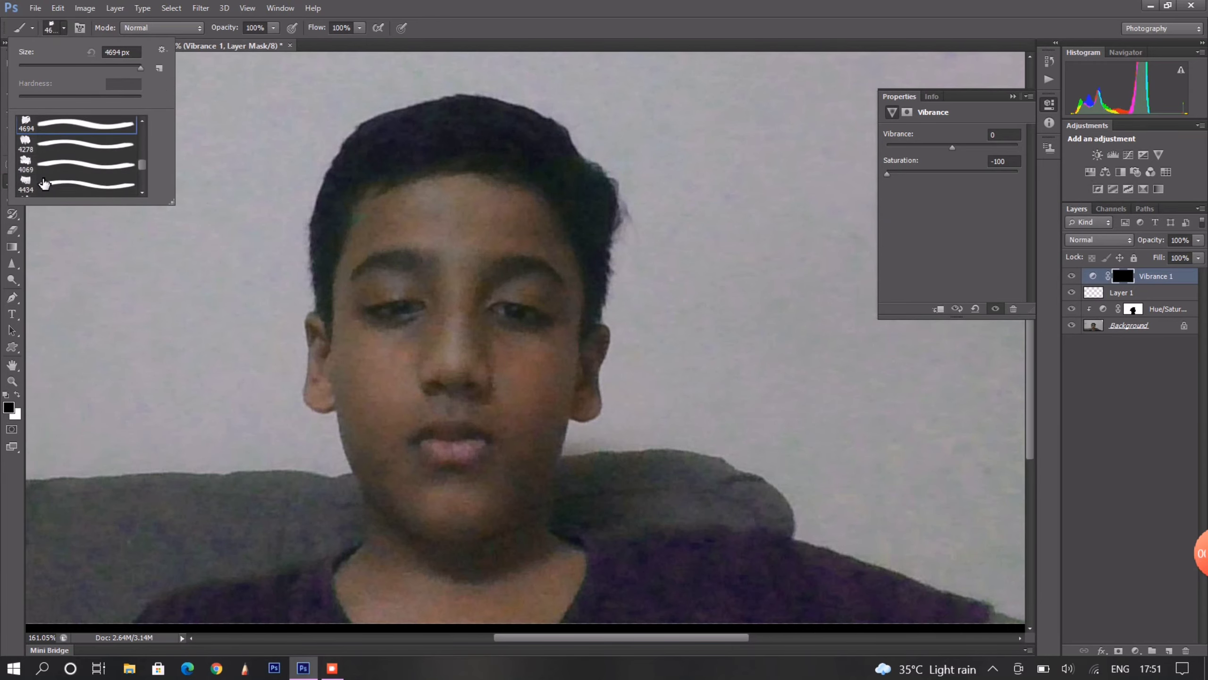
left_click(76, 164)
scroll(466, 249, "down", 2)
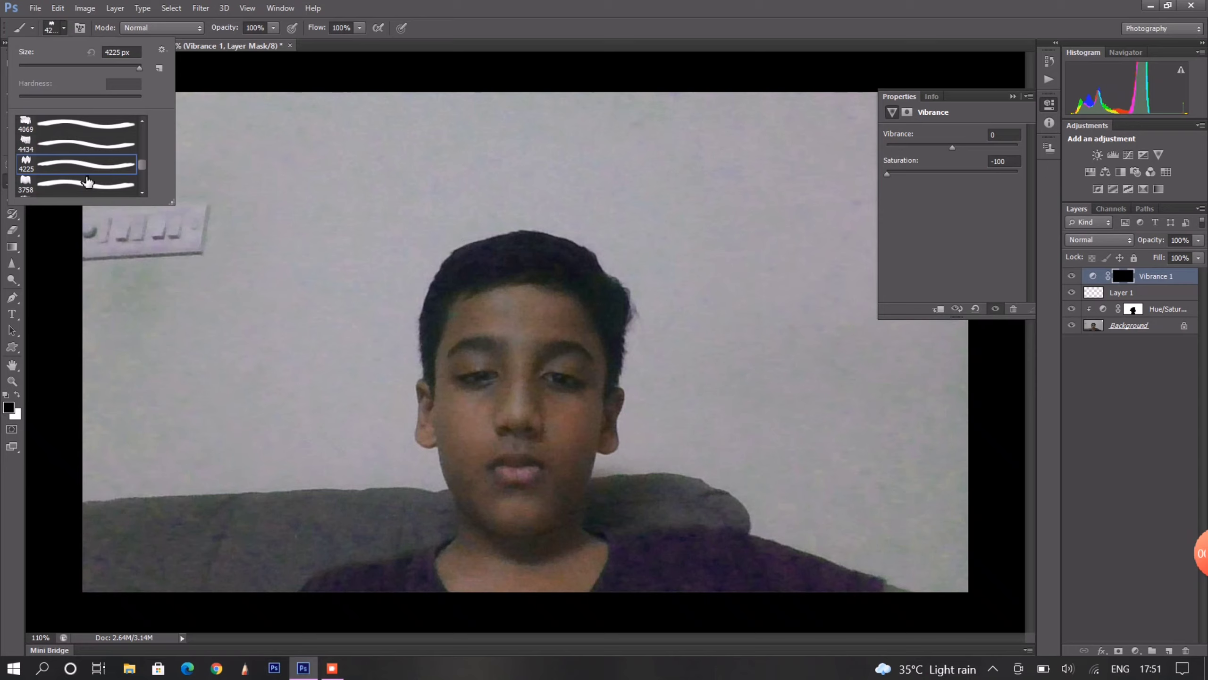
mouse_move(142, 167)
left_mouse_down()
mouse_move(141, 186)
mouse_move(142, 143)
left_mouse_up()
left_click(86, 143)
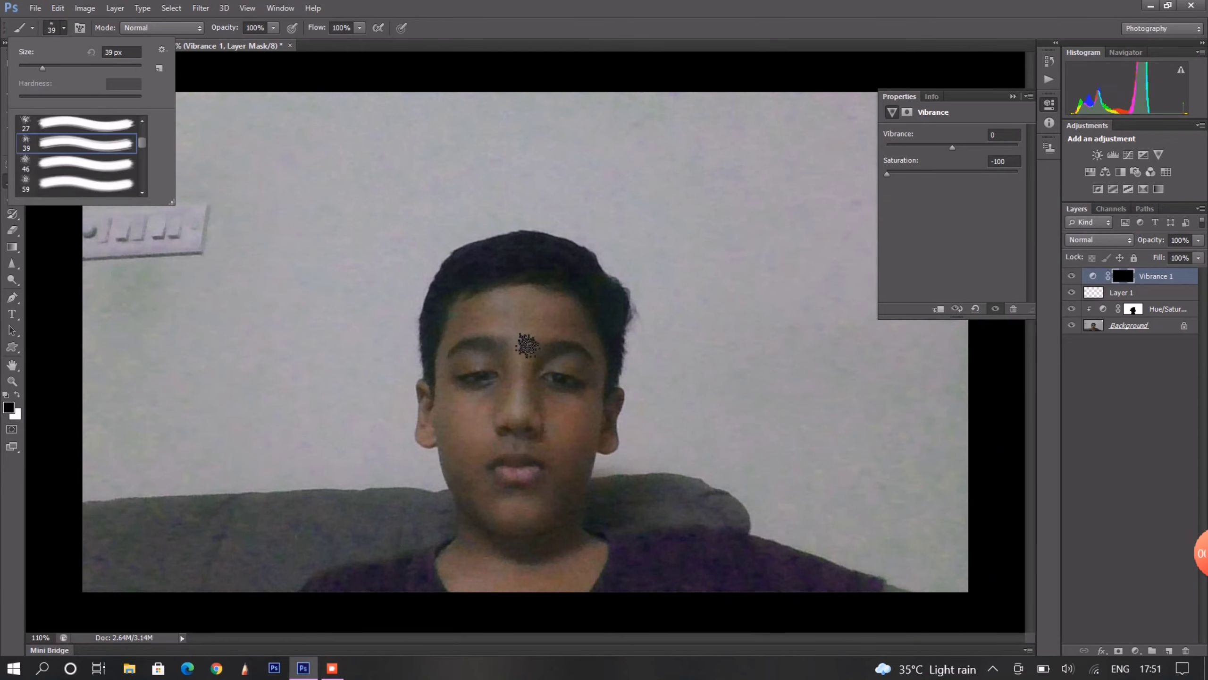
left_click(527, 345)
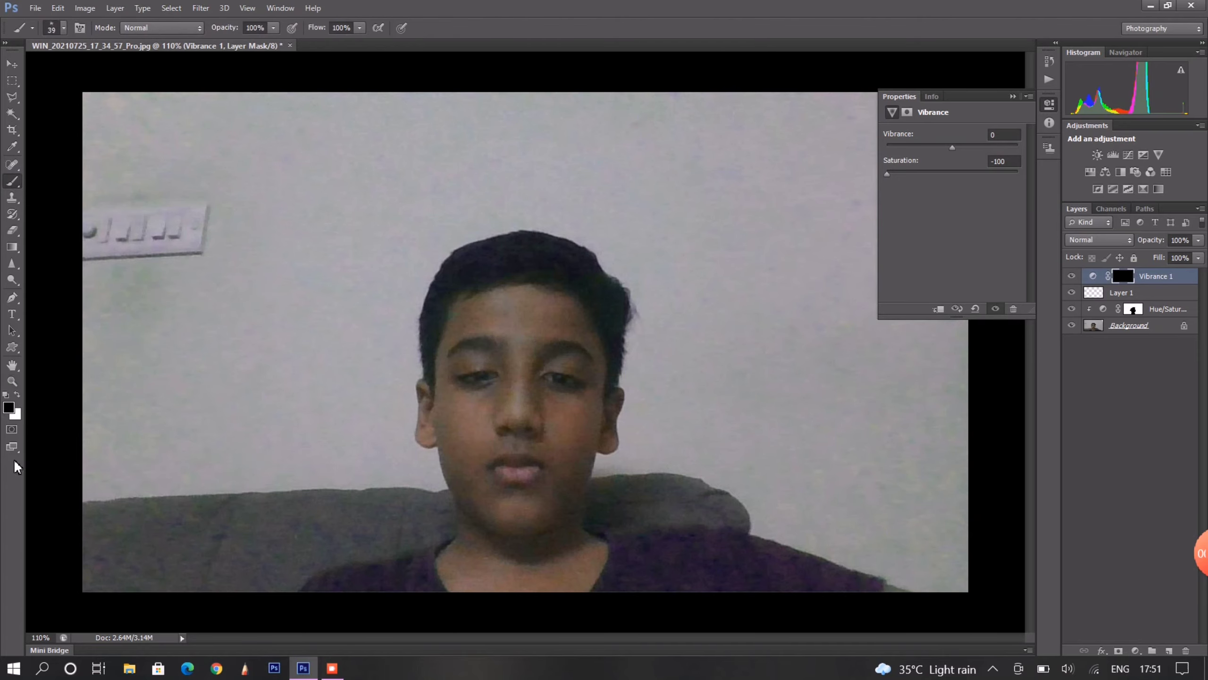
left_click(17, 394)
mouse_move(448, 387)
left_mouse_down()
mouse_move(531, 463)
mouse_move(559, 431)
mouse_move(499, 373)
mouse_move(553, 291)
mouse_move(547, 300)
mouse_move(491, 264)
mouse_move(396, 272)
mouse_move(395, 324)
mouse_move(370, 352)
mouse_move(409, 387)
mouse_move(368, 431)
mouse_move(406, 588)
left_mouse_up()
scroll(551, 423, "up", 5)
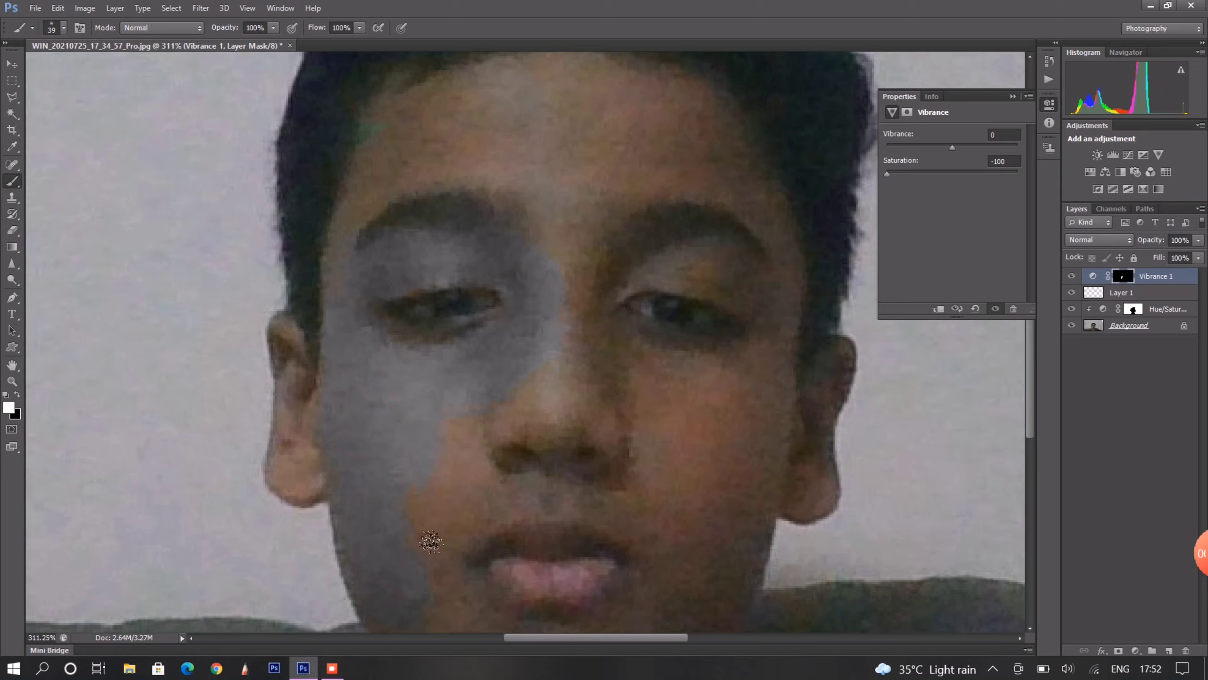
Grey the nose, then the forehead and brow with a 25 px brush.
mouse_move(426, 540)
left_mouse_down()
mouse_move(554, 405)
mouse_move(615, 391)
mouse_move(642, 464)
mouse_move(628, 480)
mouse_move(682, 475)
mouse_move(648, 540)
left_mouse_up()
key("bracketleft")
key("bracketleft")
key("bracketleft")
mouse_move(352, 279)
left_mouse_down()
mouse_move(372, 203)
mouse_move(385, 207)
mouse_move(396, 140)
mouse_move(385, 138)
mouse_move(511, 96)
left_mouse_up()
mouse_move(511, 96)
left_mouse_down()
mouse_move(426, 167)
mouse_move(437, 186)
mouse_move(512, 175)
mouse_move(544, 273)
mouse_move(590, 181)
mouse_move(496, 135)
mouse_move(572, 100)
mouse_move(676, 114)
mouse_move(752, 162)
mouse_move(615, 210)
mouse_move(668, 166)
mouse_move(536, 224)
left_mouse_up()
Grey the right cheek, chin, mouth area and both ears.
mouse_move(790, 339)
left_mouse_down()
mouse_move(641, 386)
mouse_move(679, 370)
mouse_move(782, 372)
mouse_move(755, 308)
left_mouse_up()
left_click_drag(788, 410, 779, 451)
scroll(491, 553, "down", 2)
scroll(681, 569, "down", 3)
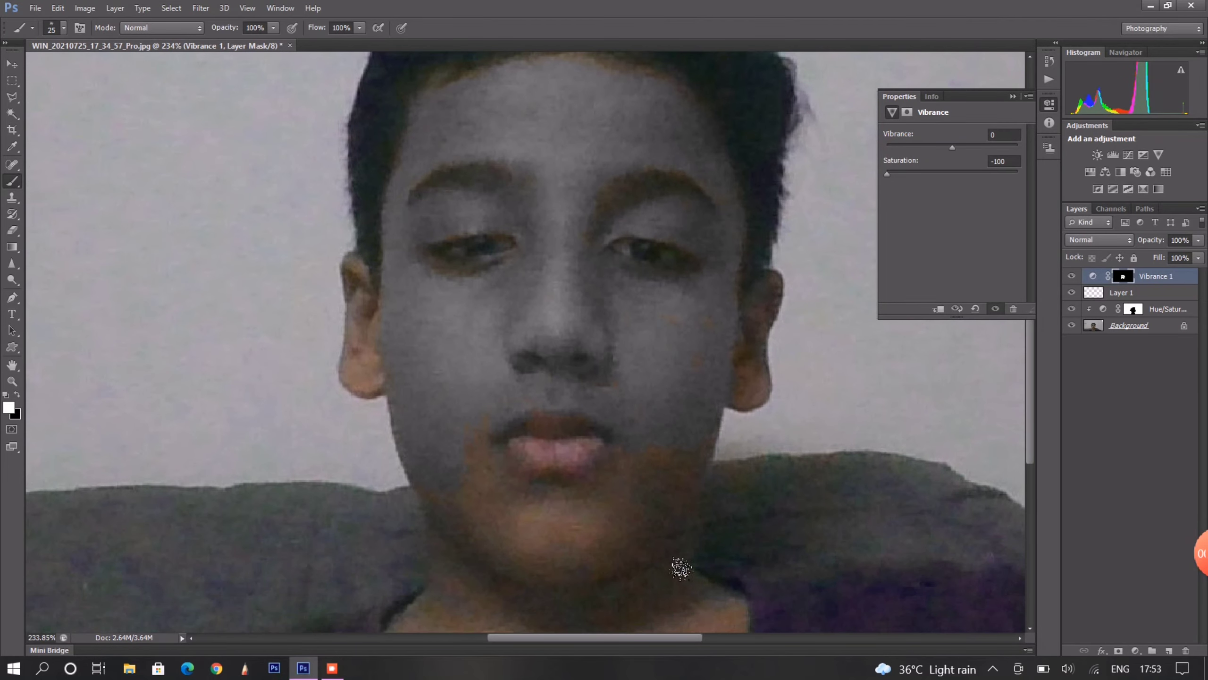
mouse_move(571, 534)
left_mouse_down()
mouse_move(485, 423)
mouse_move(526, 554)
mouse_move(647, 553)
left_mouse_up()
mouse_move(706, 465)
left_mouse_down()
mouse_move(669, 353)
mouse_move(593, 378)
mouse_move(627, 357)
left_mouse_up()
mouse_move(744, 401)
left_mouse_down()
mouse_move(763, 305)
mouse_move(774, 425)
left_mouse_up()
mouse_move(363, 376)
left_mouse_down()
mouse_move(379, 294)
mouse_move(373, 312)
left_mouse_up()
Add an Exposure layer with the copied face mask, exposure +1.09 to whiten the face.
left_click(1143, 154)
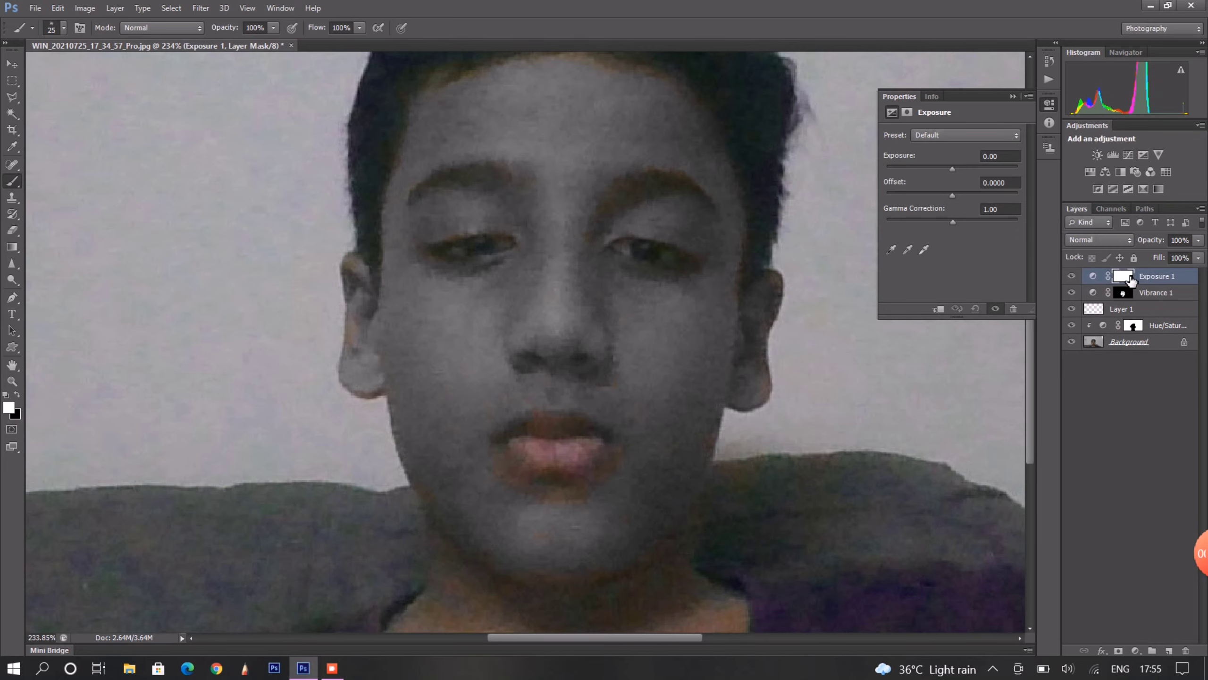
left_click_drag(1125, 294, 1123, 276)
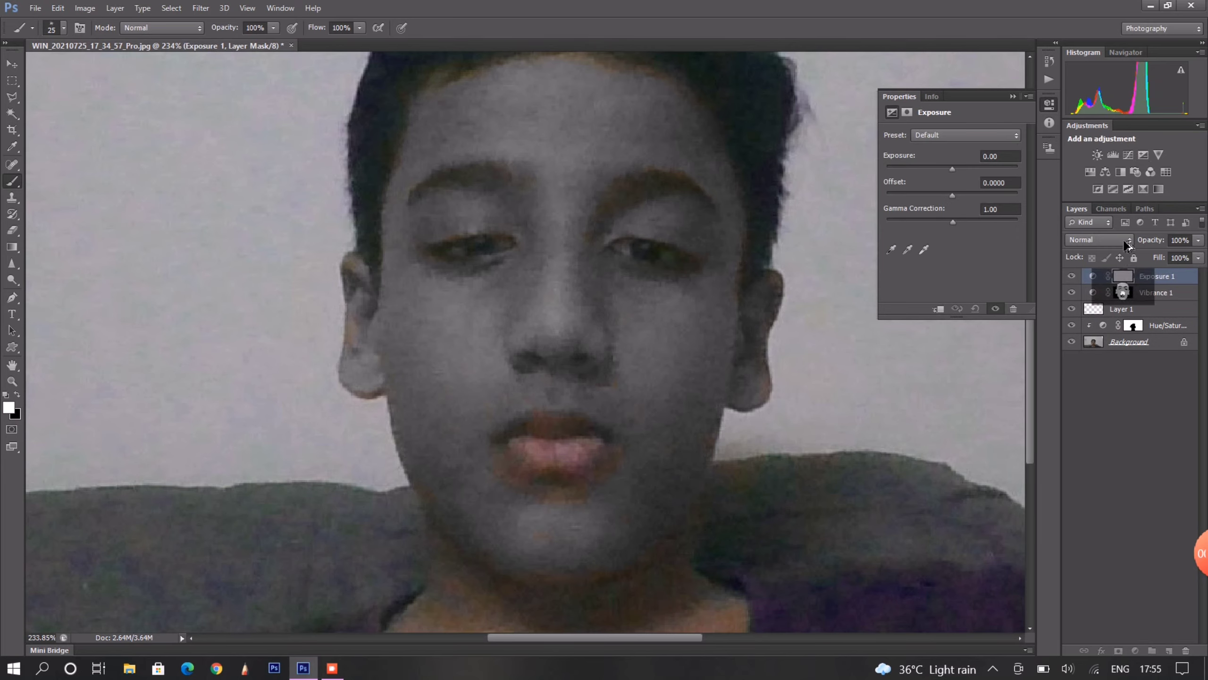
left_click(632, 248)
left_click_drag(1123, 292, 1124, 276)
left_click(579, 249)
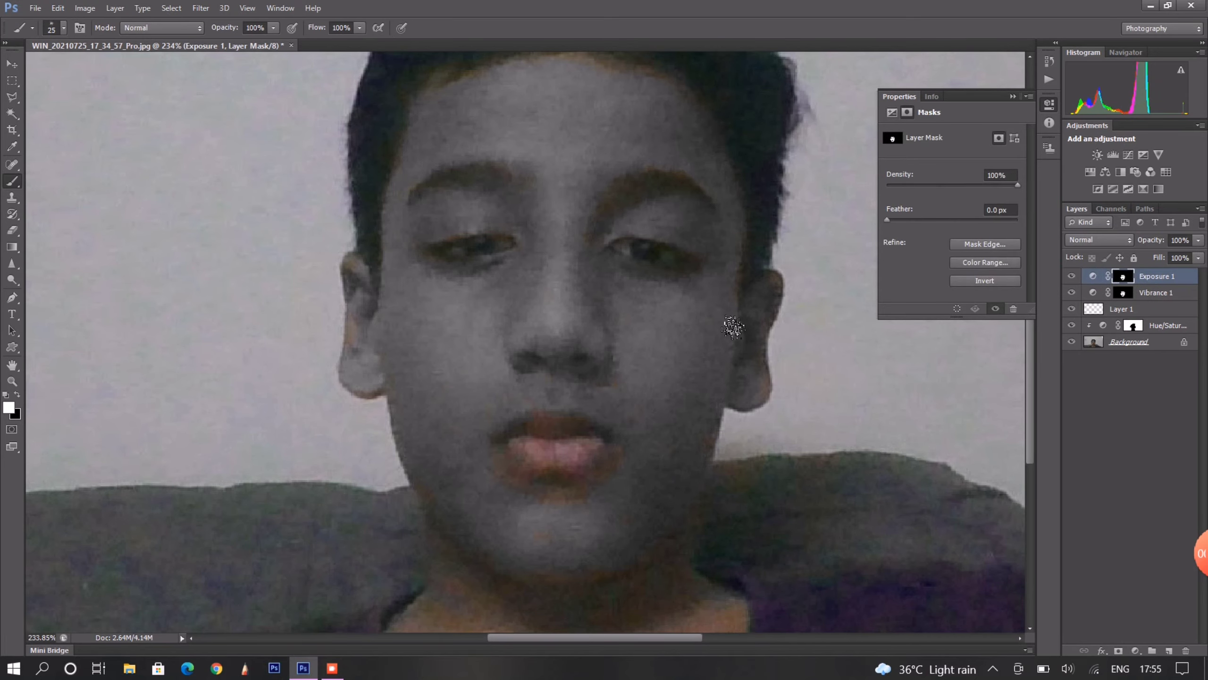
left_click(1028, 95)
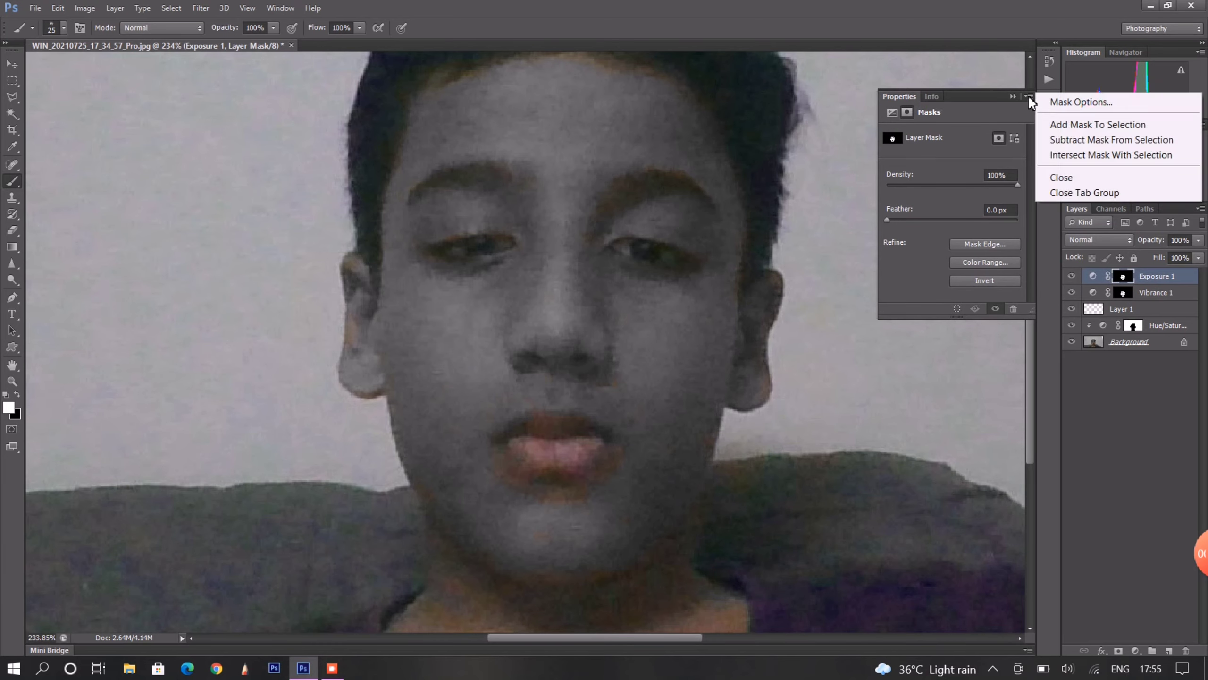
left_click(1099, 278)
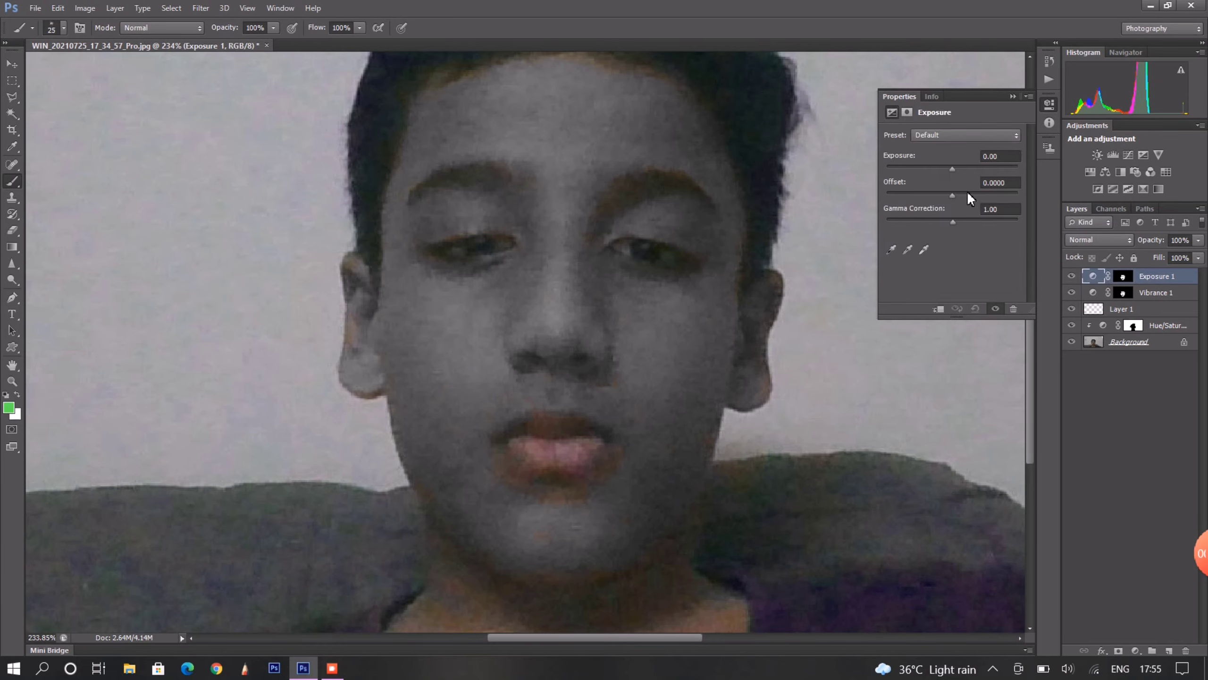
left_click_drag(953, 169, 963, 169)
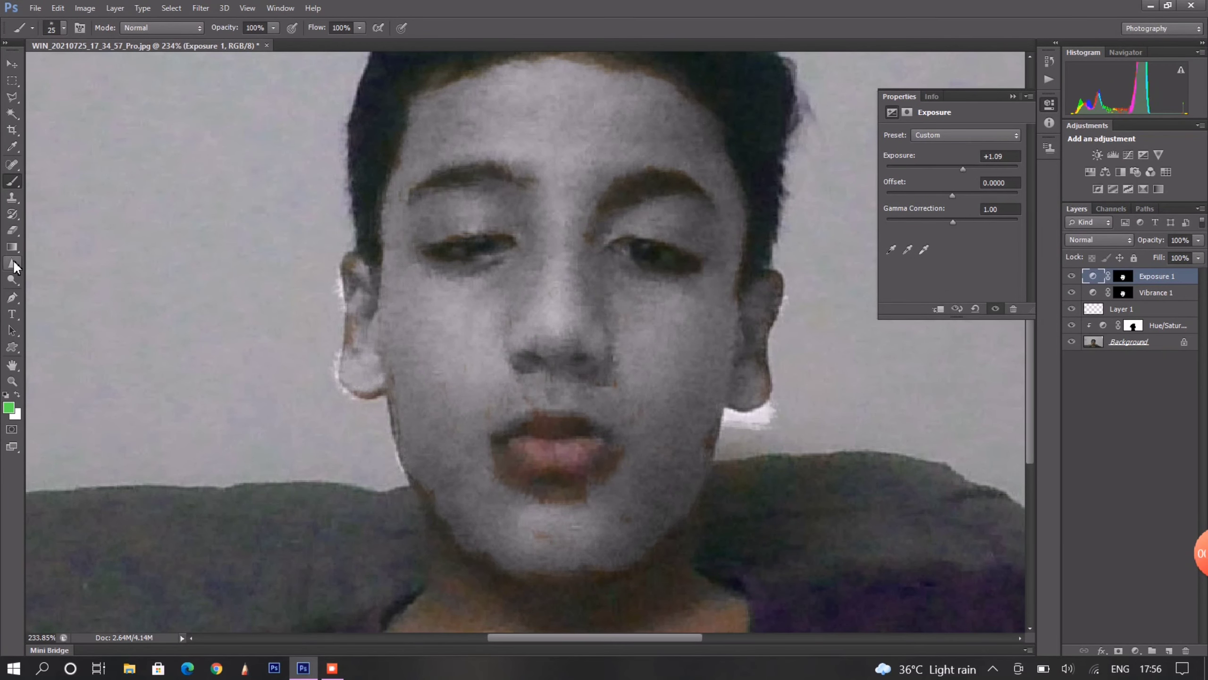
Target the Vibrance 1 mask and set black as the painting colour.
left_click(1141, 294)
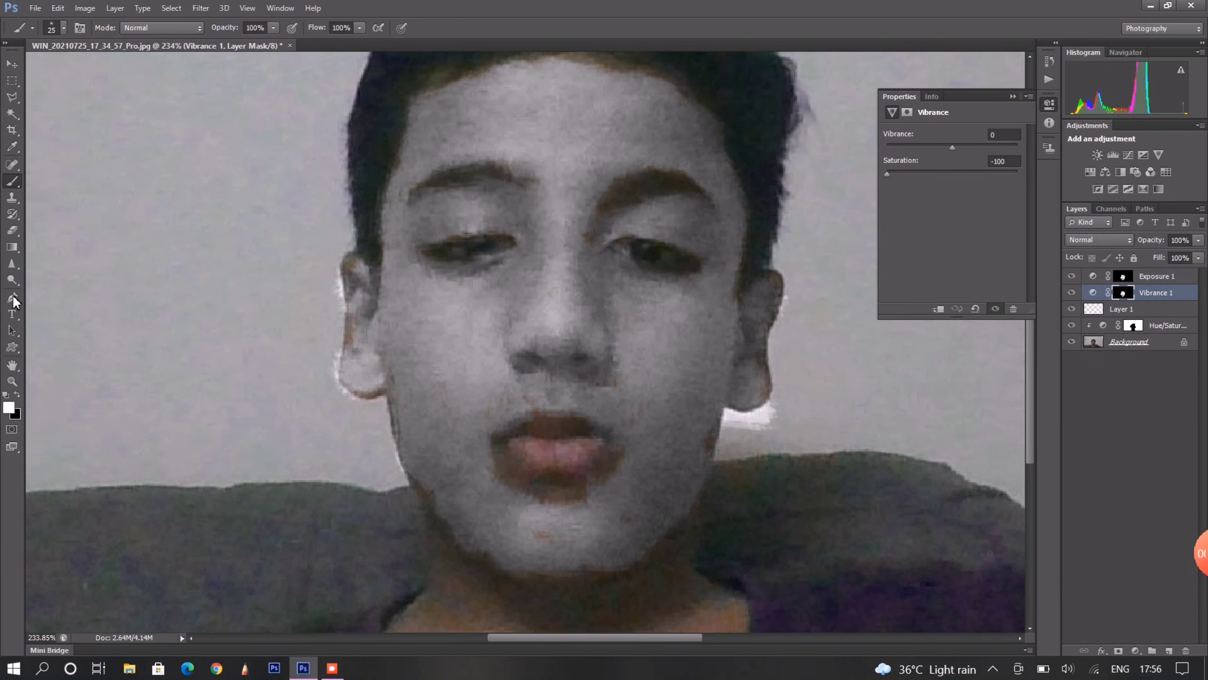
key("e")
scroll(304, 409, "up", 3, "alt")
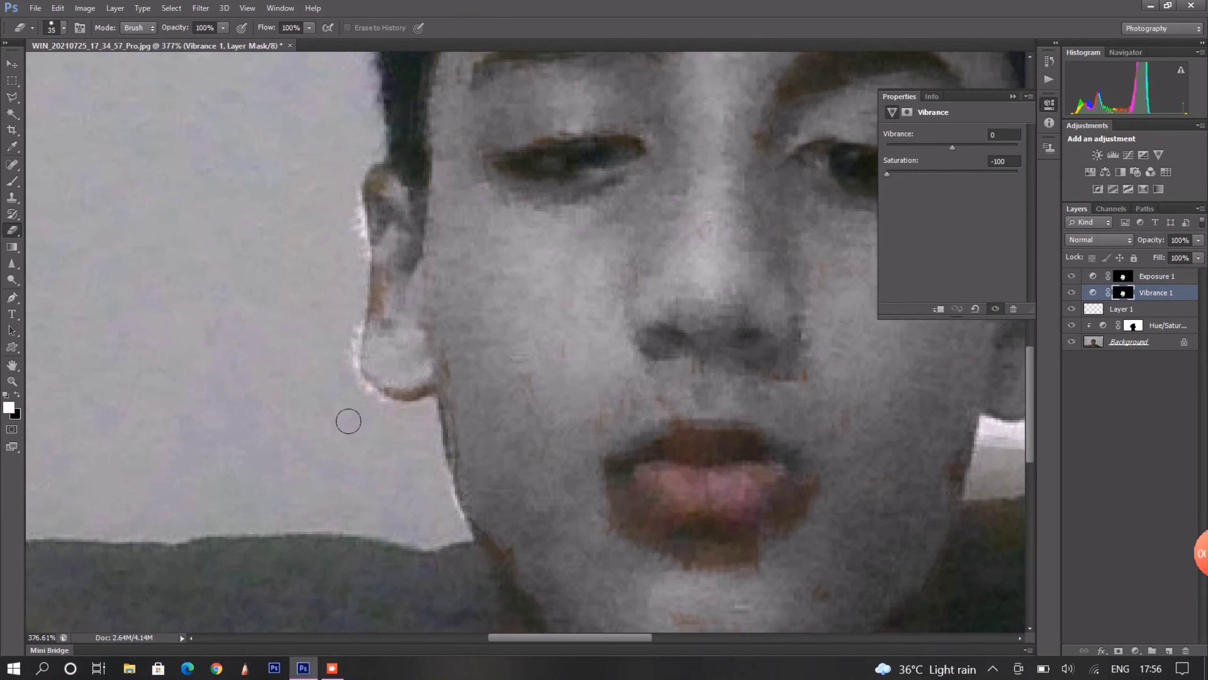
left_click(15, 398)
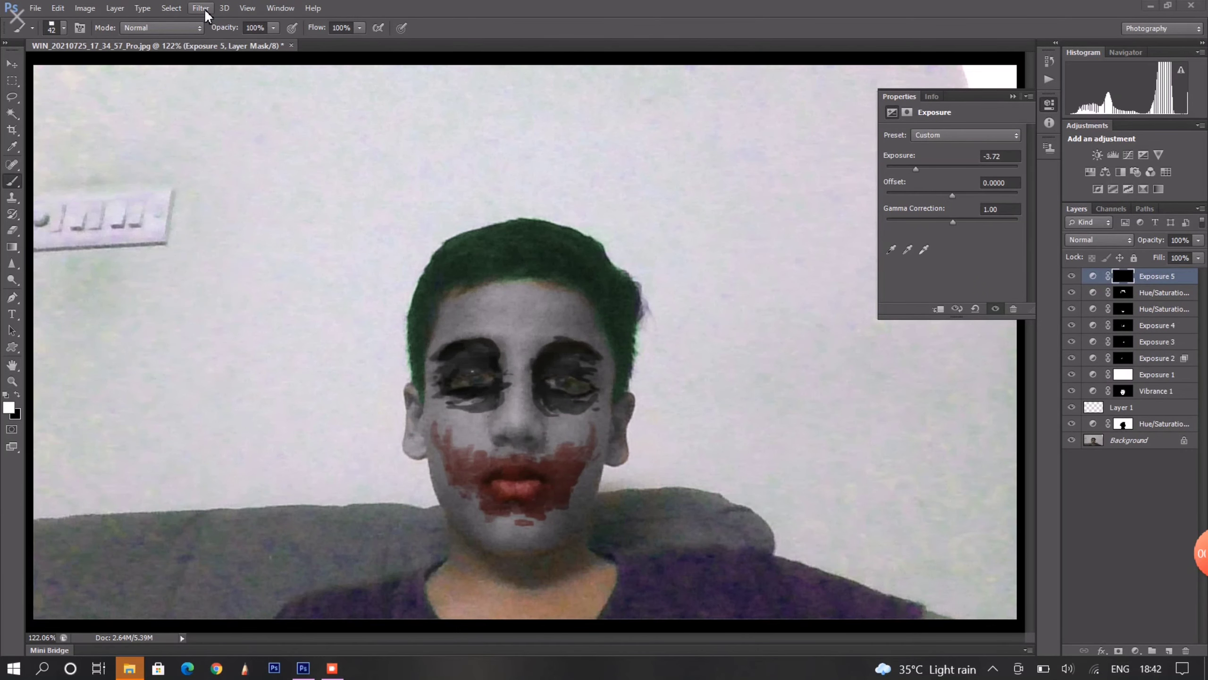
Browse the Filter menu and add an empty Layer 2 on top of the stack.
left_click(201, 8)
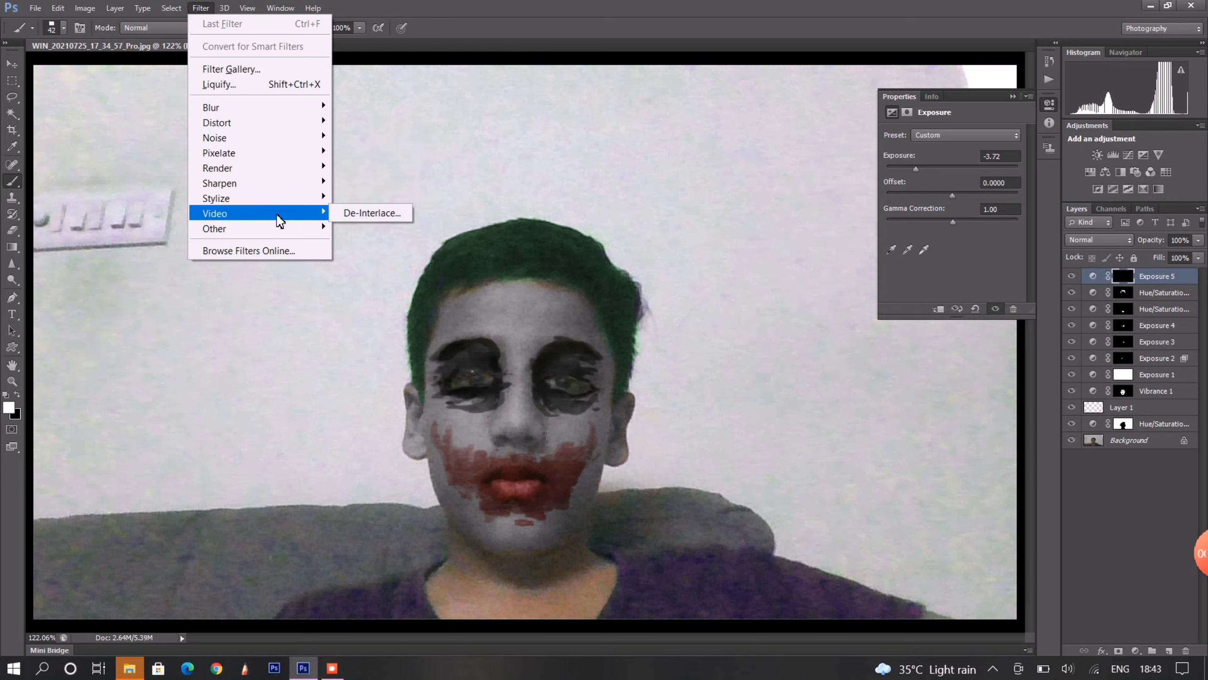
left_click(197, 9)
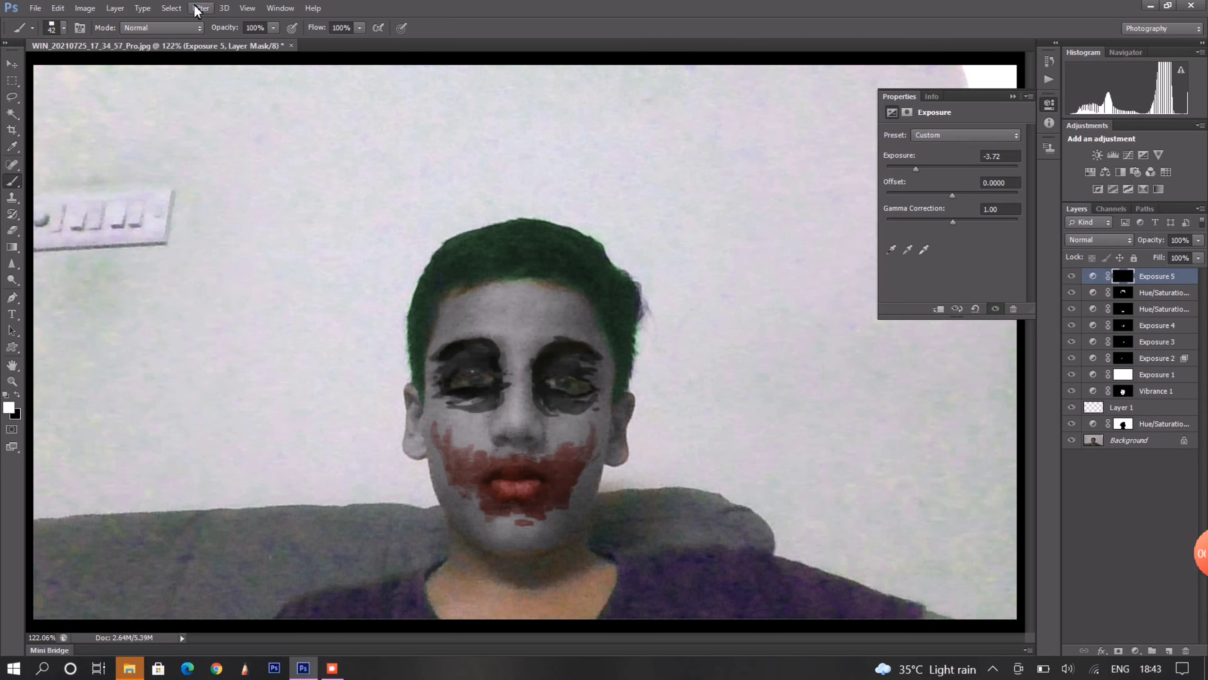
left_click(199, 8)
left_click(244, 287)
key("ctrl+shift+alt+n")
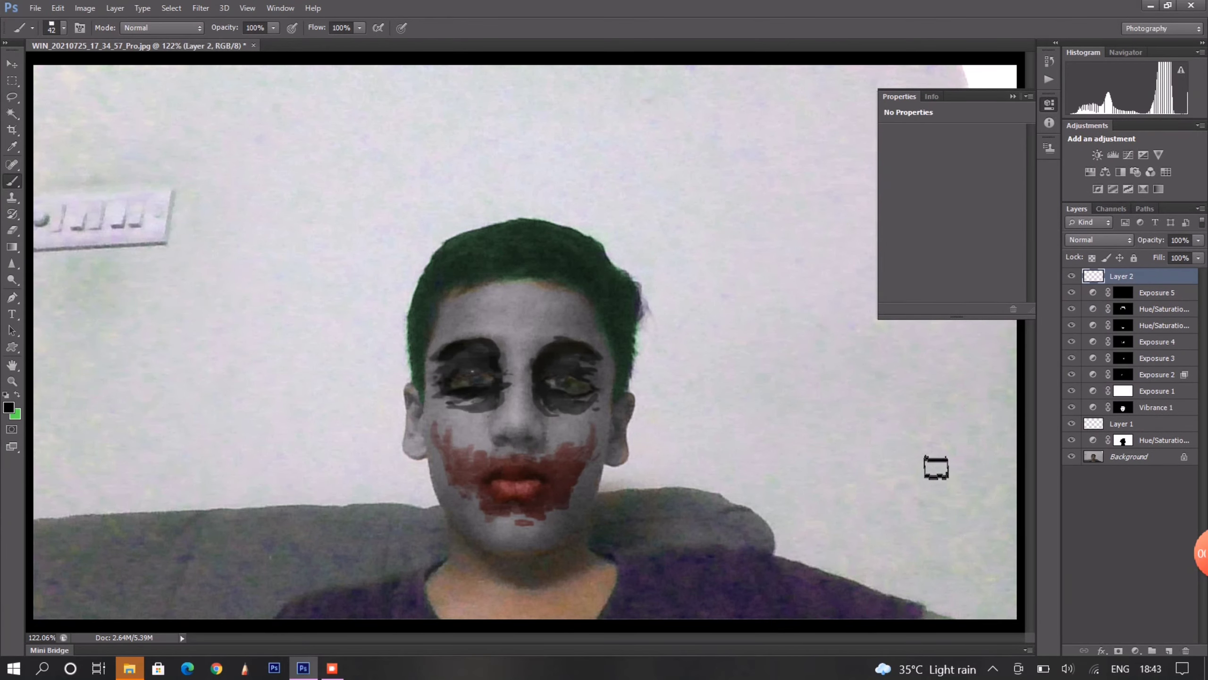
left_click(200, 8)
left_click(199, 284)
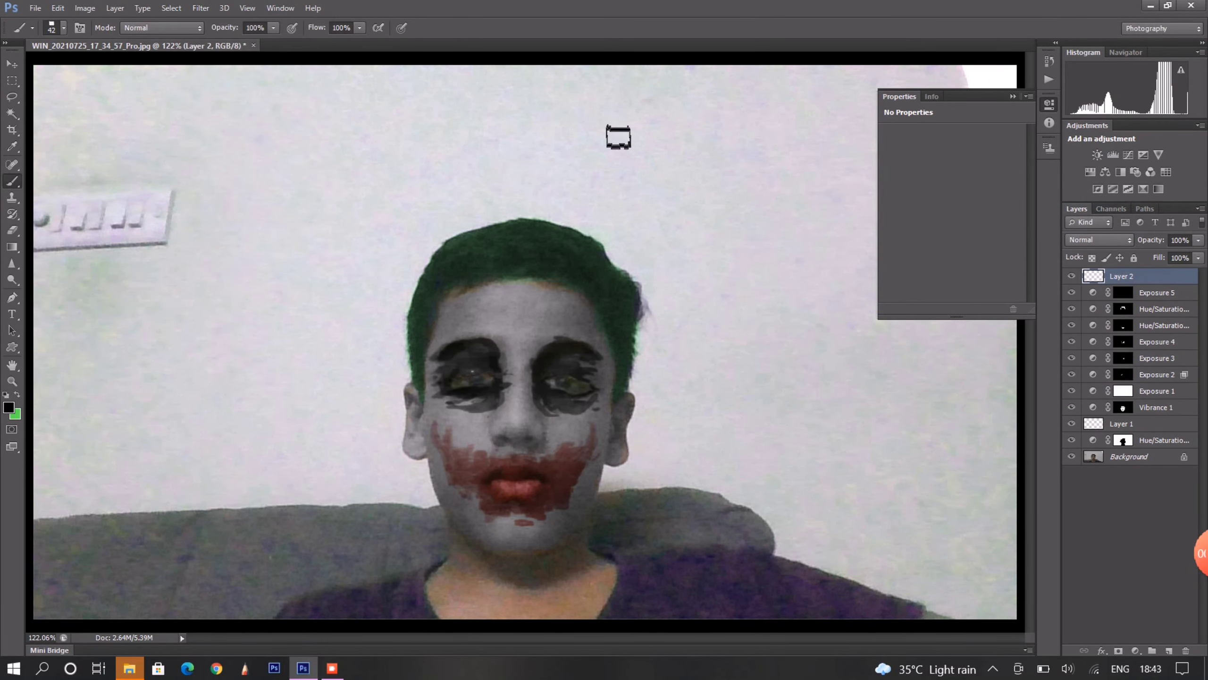
Switch to the Painting workspace and try a sampled brown dab on the neck, undone.
left_click(1161, 28)
left_click(1151, 108)
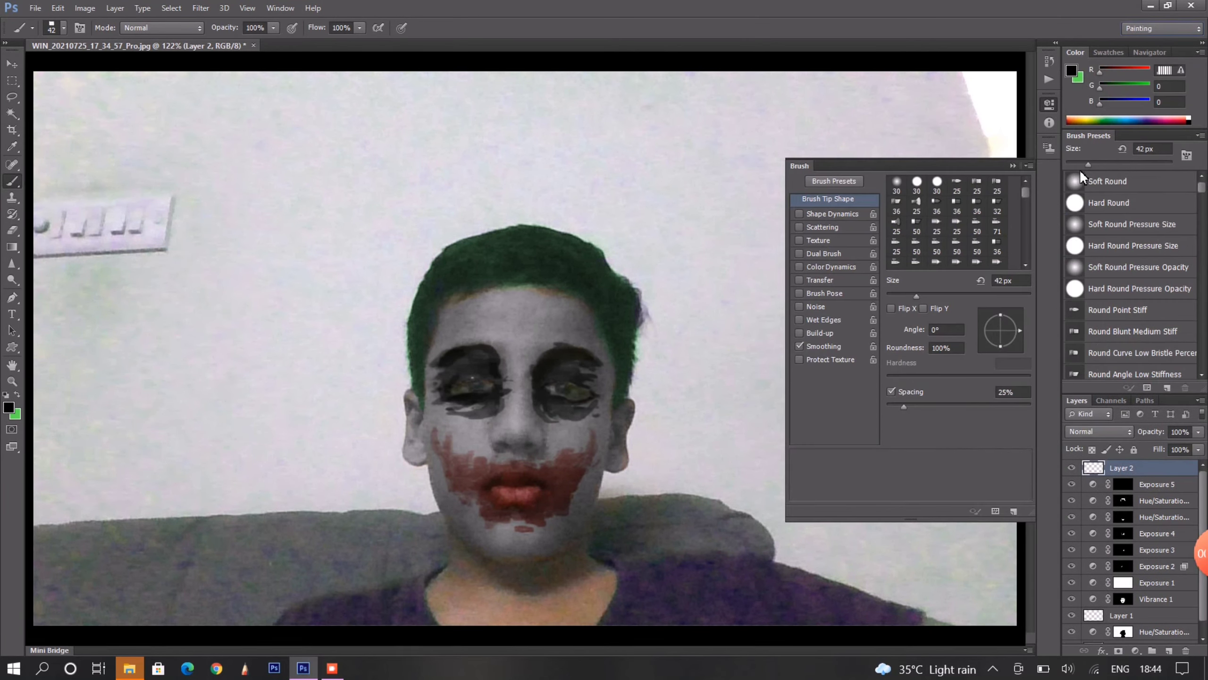
left_click(207, 9)
left_click(197, 320)
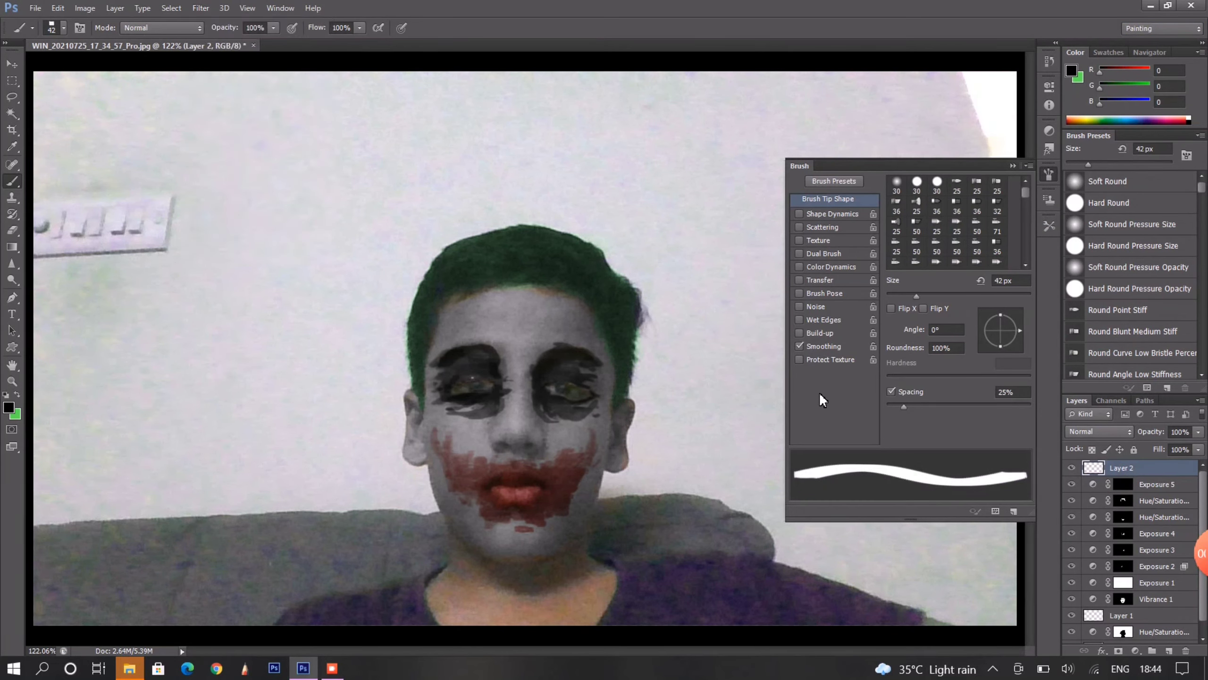
left_click(476, 585, "alt")
left_click(462, 566)
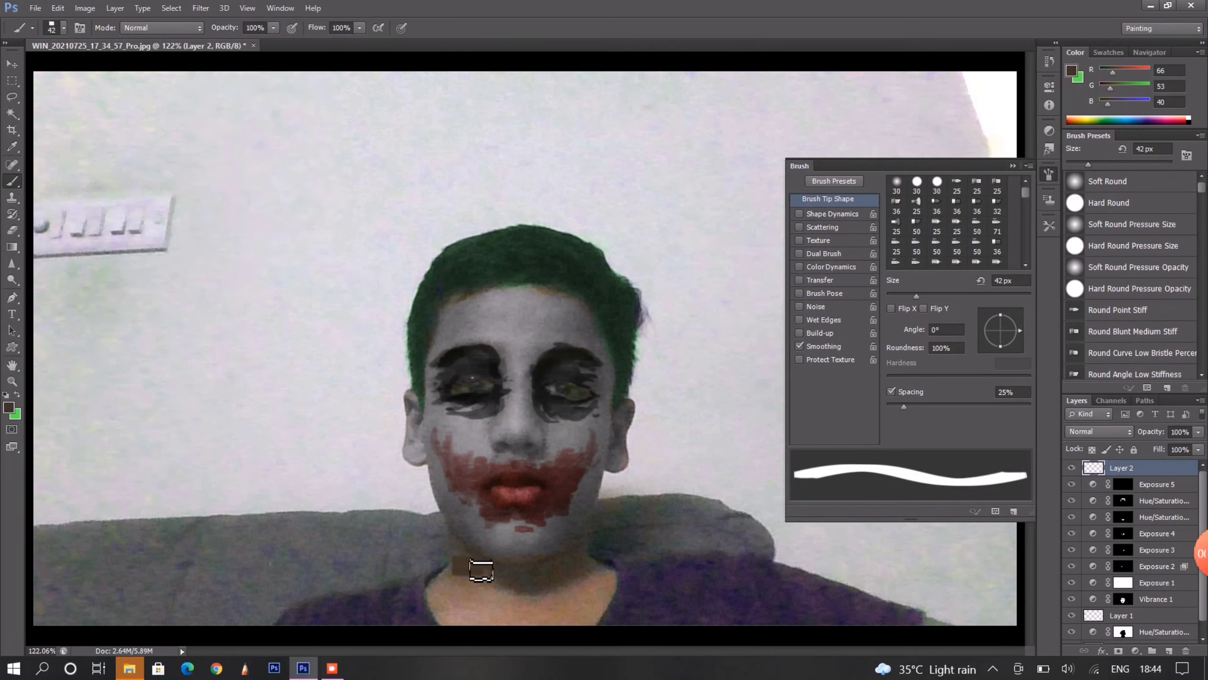
key("ctrl+z")
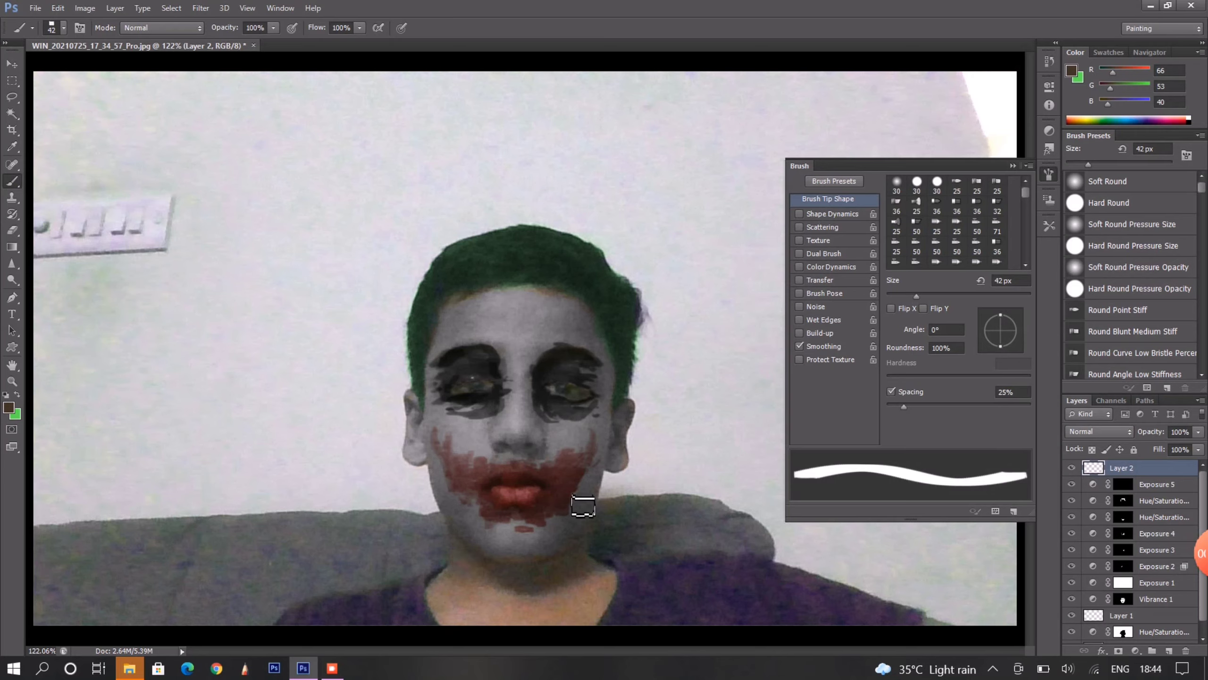
Attempt Color Balance, dismiss the error, and make the Background layer active.
left_click(247, 8)
left_click(194, 197)
left_click(76, 8)
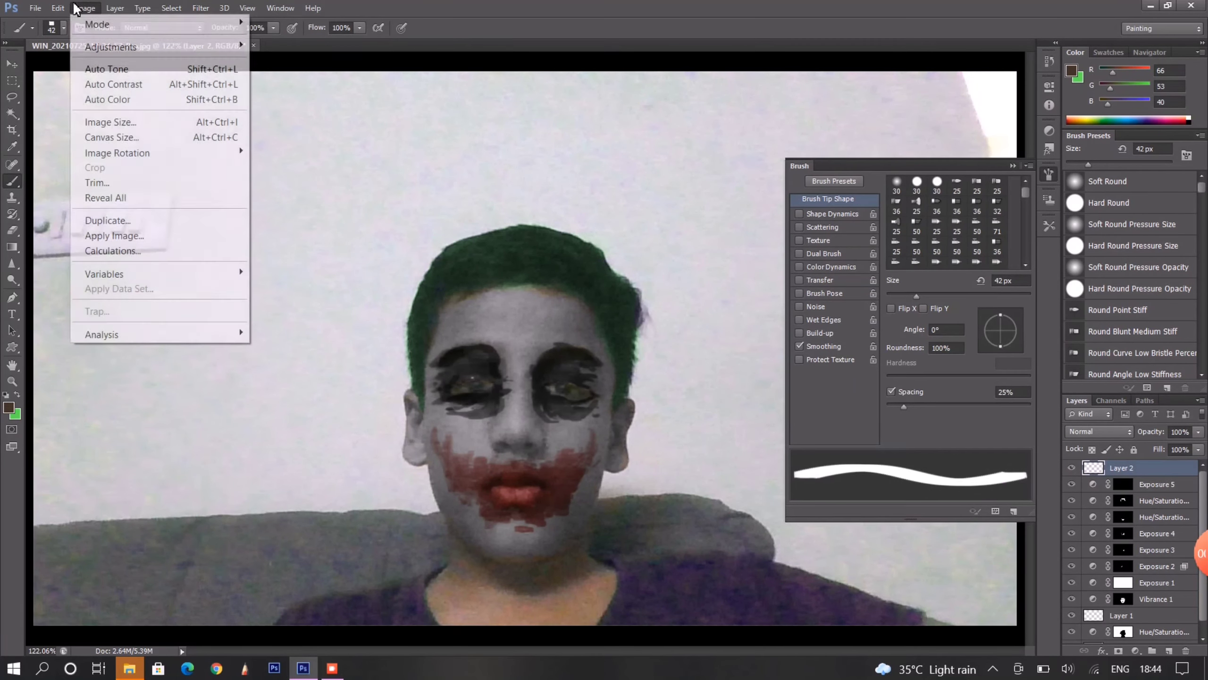
mouse_move(110, 46)
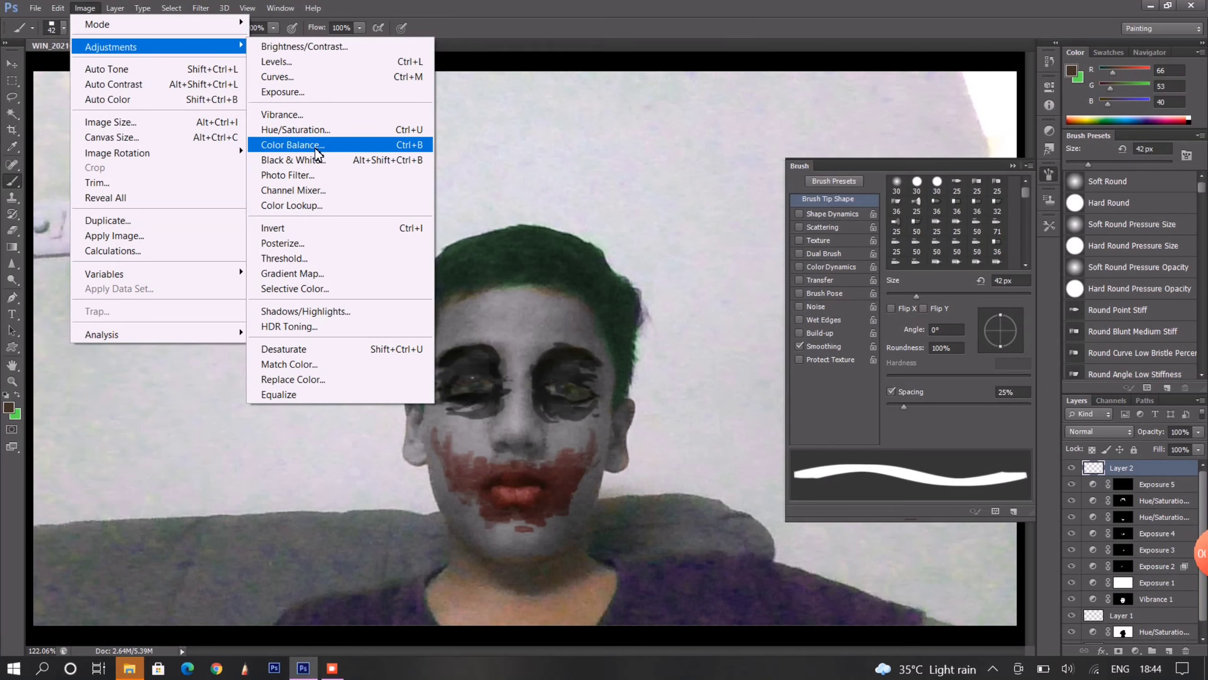
left_click(316, 312)
left_click(615, 248)
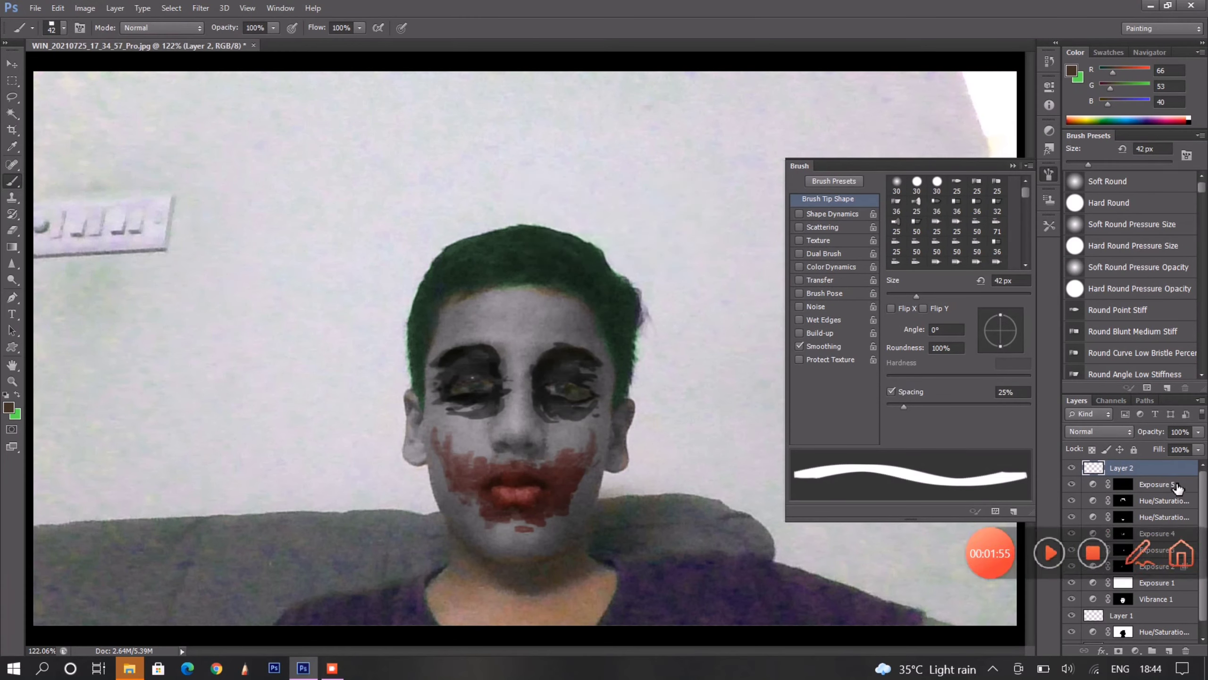
left_click(1175, 485)
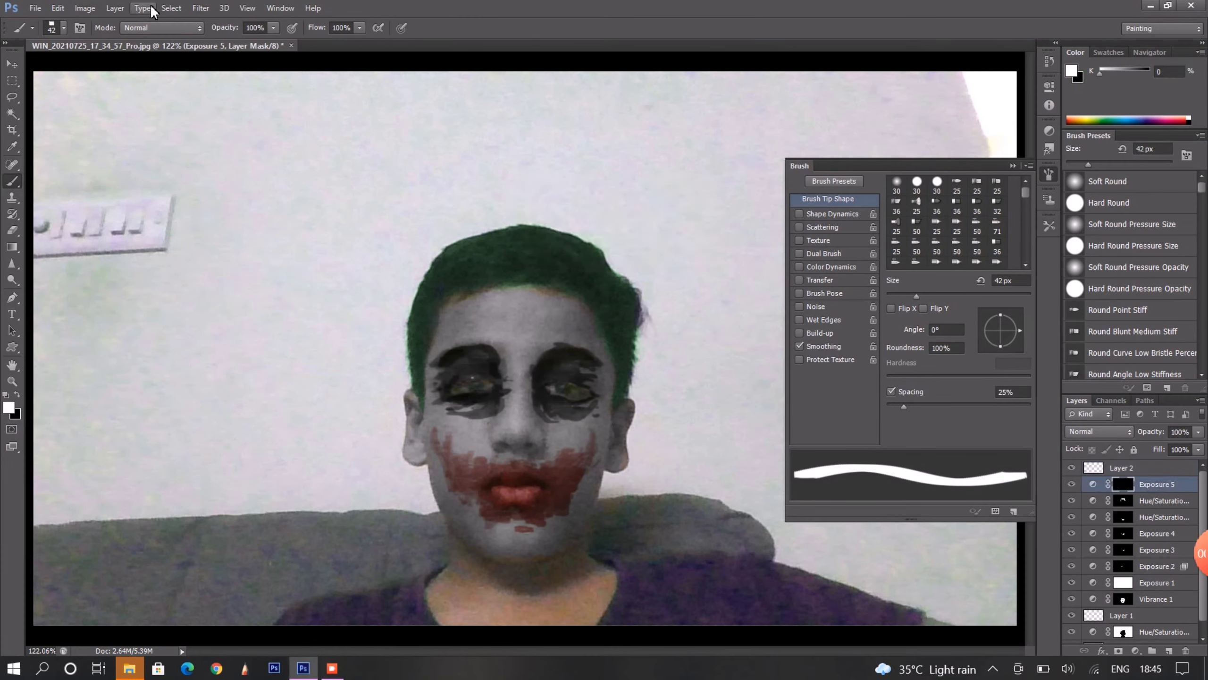
left_click(85, 8)
mouse_move(111, 47)
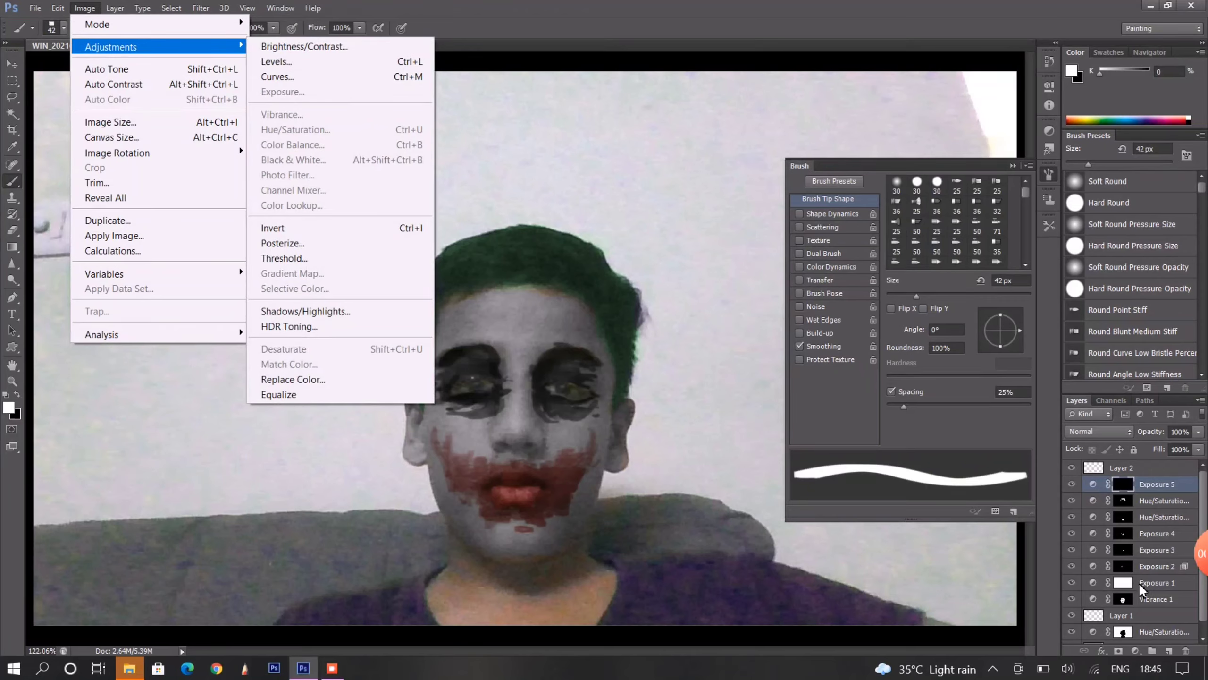
key("Escape")
key("Escape")
scroll(1189, 513, "down", 1)
left_click(1156, 635)
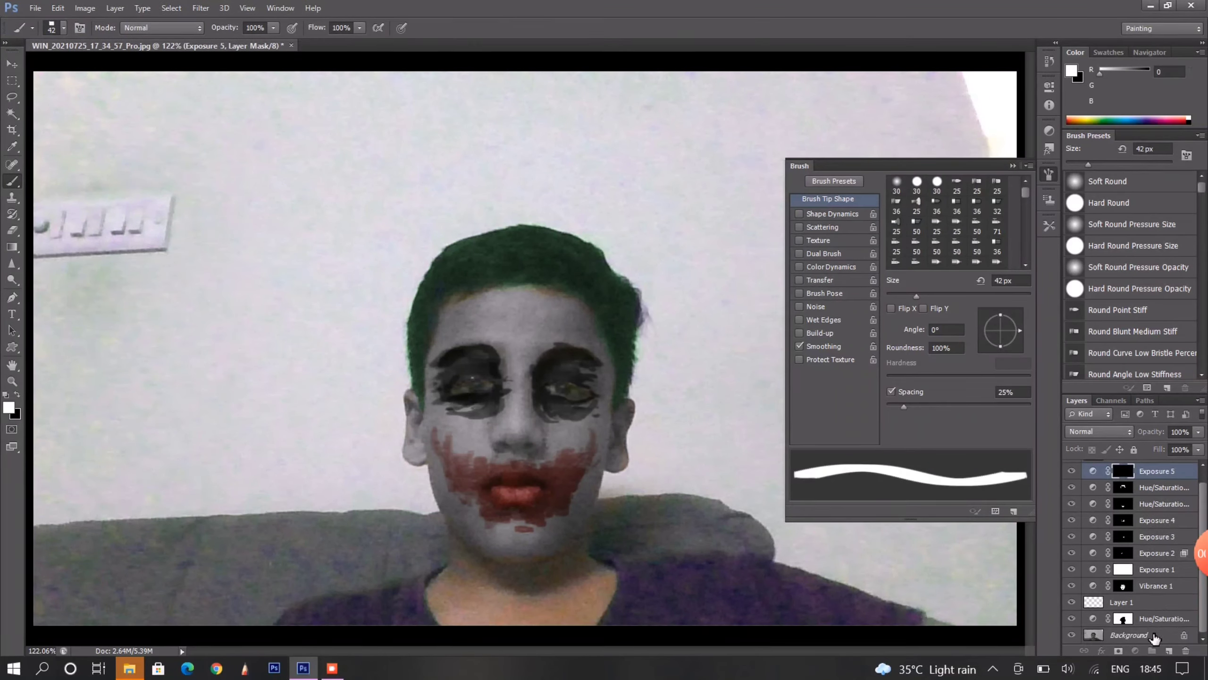
left_click(58, 8)
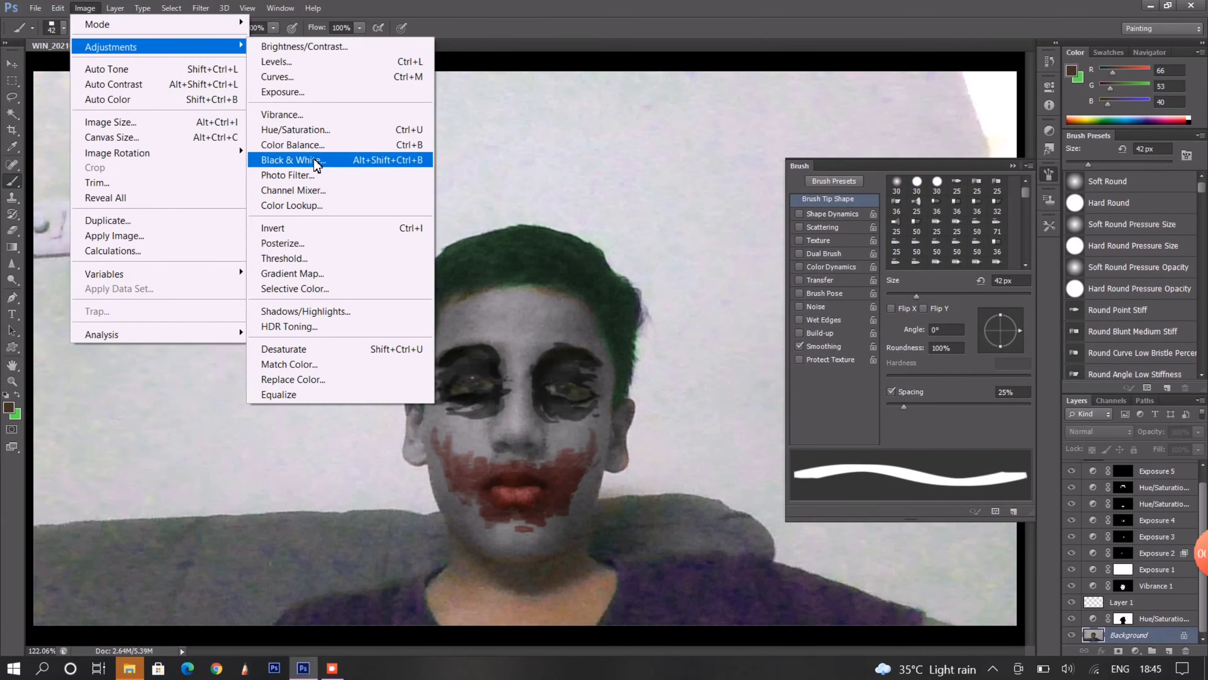
Apply Shadows/Highlights to the Background with Shadows 0% and Highlights 33%.
left_click(328, 310)
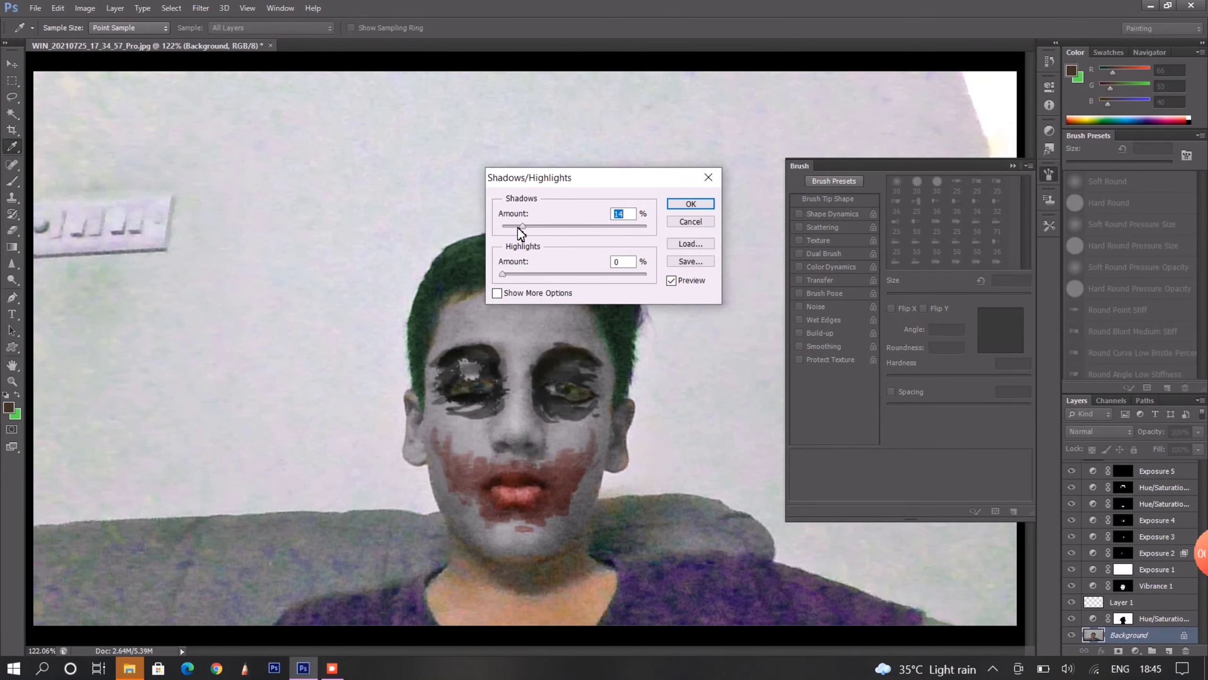
left_click_drag(520, 229, 467, 223)
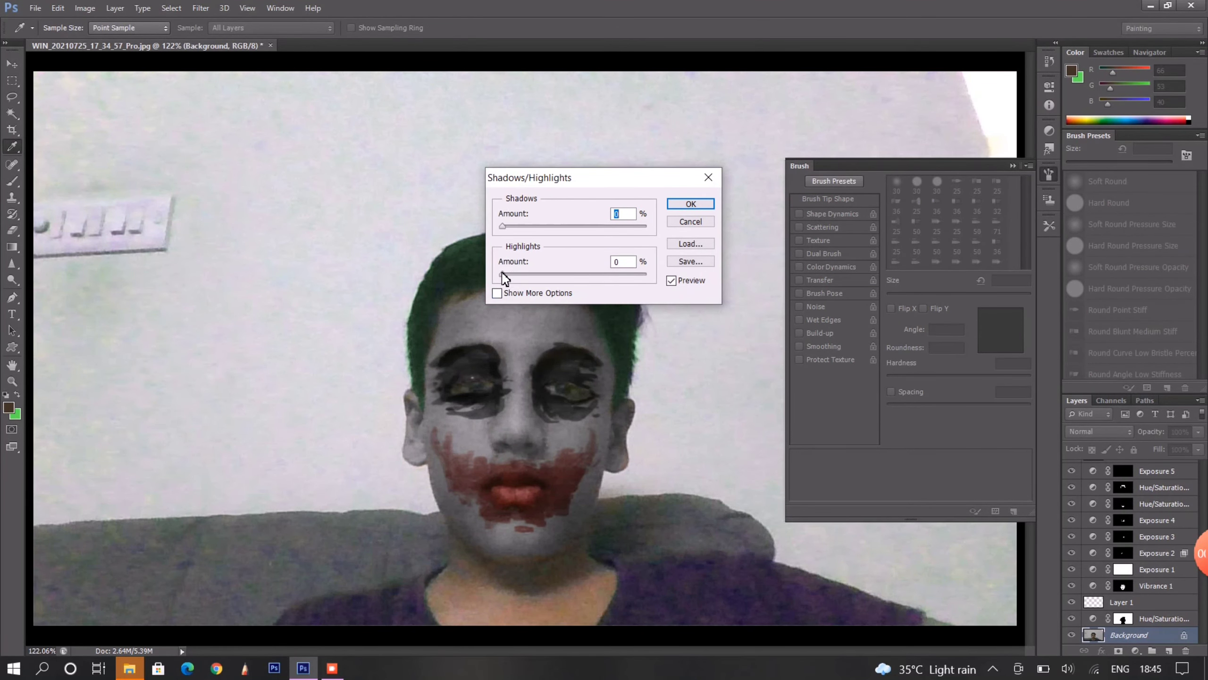
mouse_move(503, 276)
left_mouse_down()
mouse_move(612, 275)
mouse_move(544, 277)
left_mouse_up()
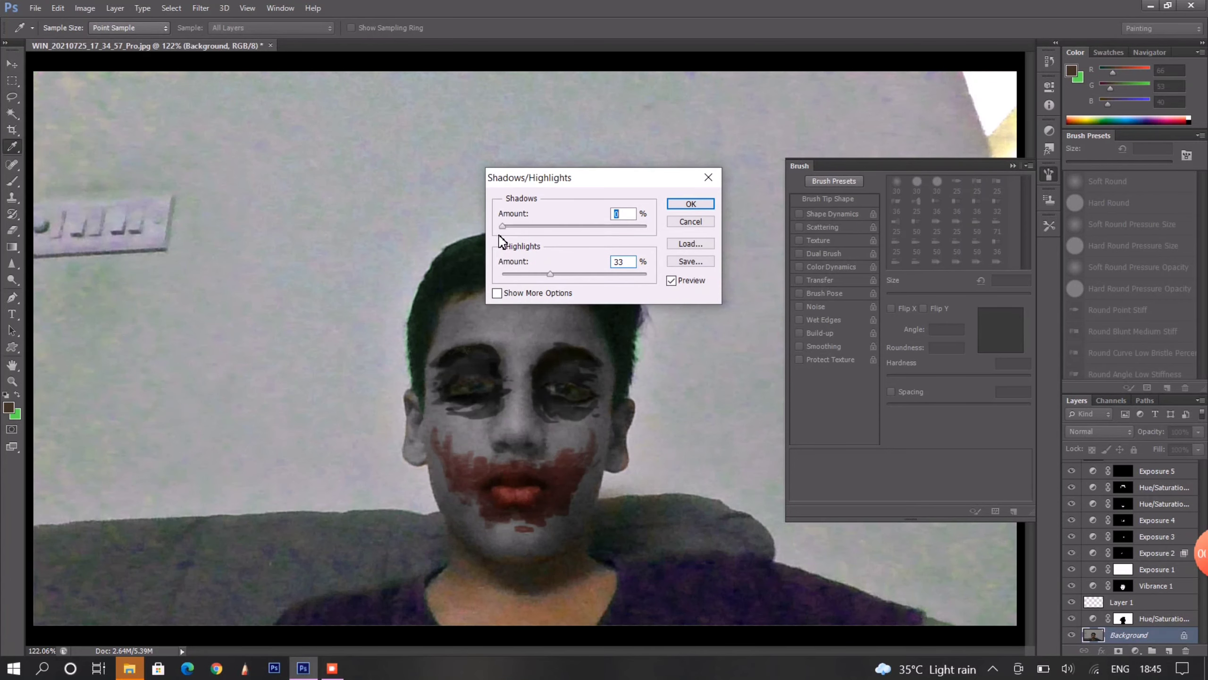
key("Return")
Test 45 px hard, 13 px and 45 px soft brush strokes beside the head, undoing each.
key("b")
left_click(51, 28)
scroll(121, 153, "up", 10)
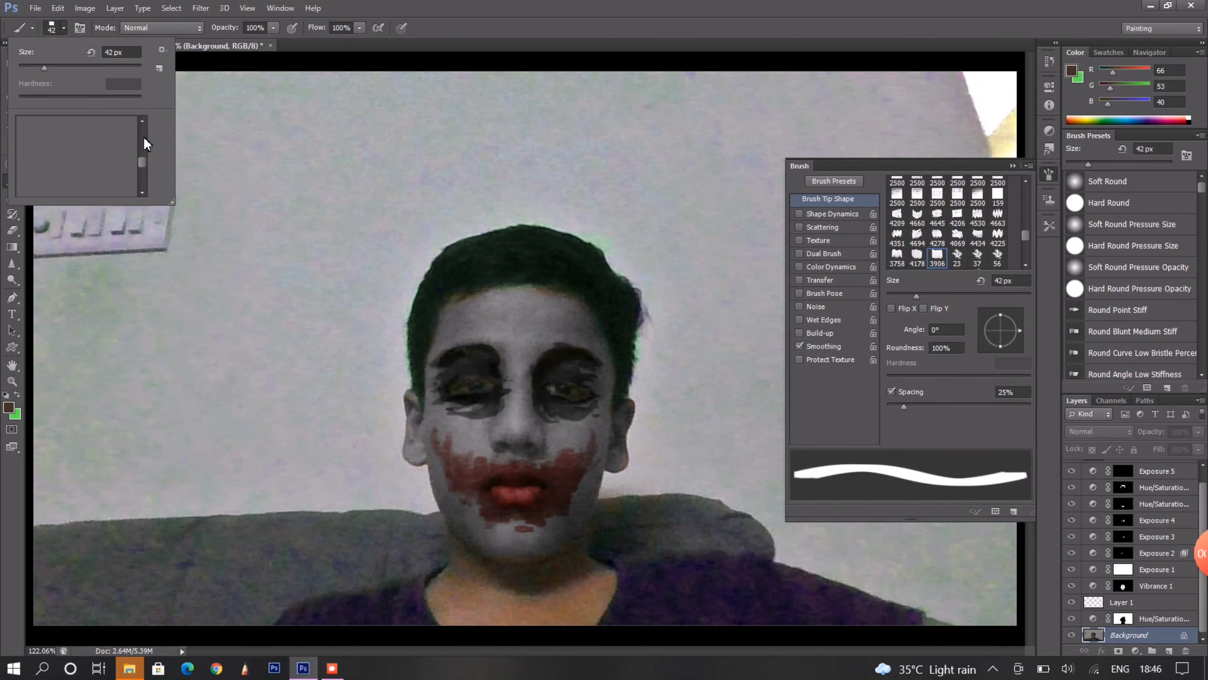
double_click(85, 167)
left_click_drag(682, 257, 741, 308)
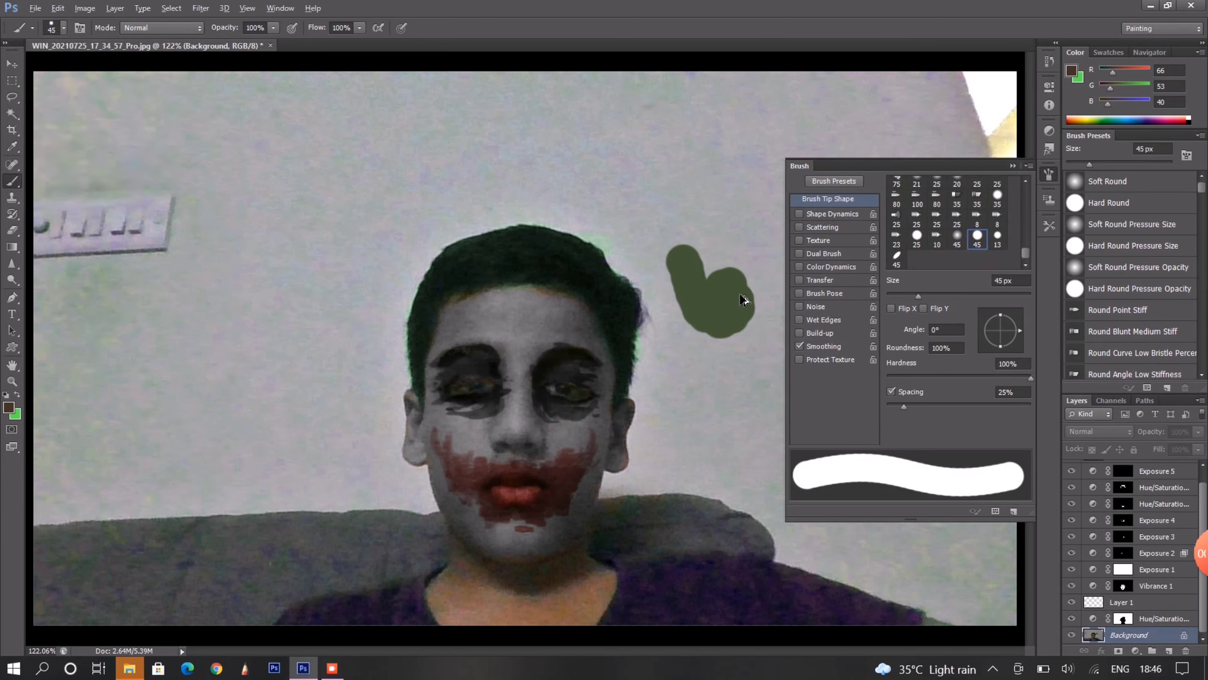
key("ctrl+z")
left_click(998, 235)
left_click_drag(716, 231, 734, 246)
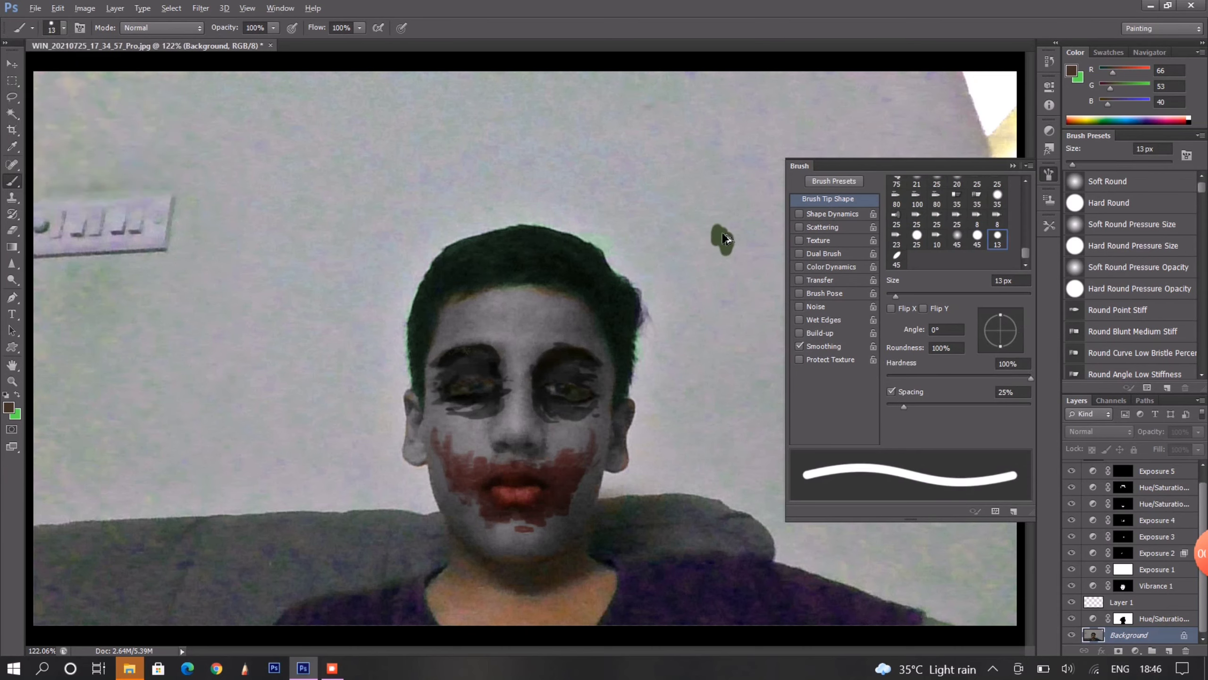
key("ctrl+z")
left_click(957, 235)
left_click_drag(735, 205, 761, 229)
key("ctrl+z")
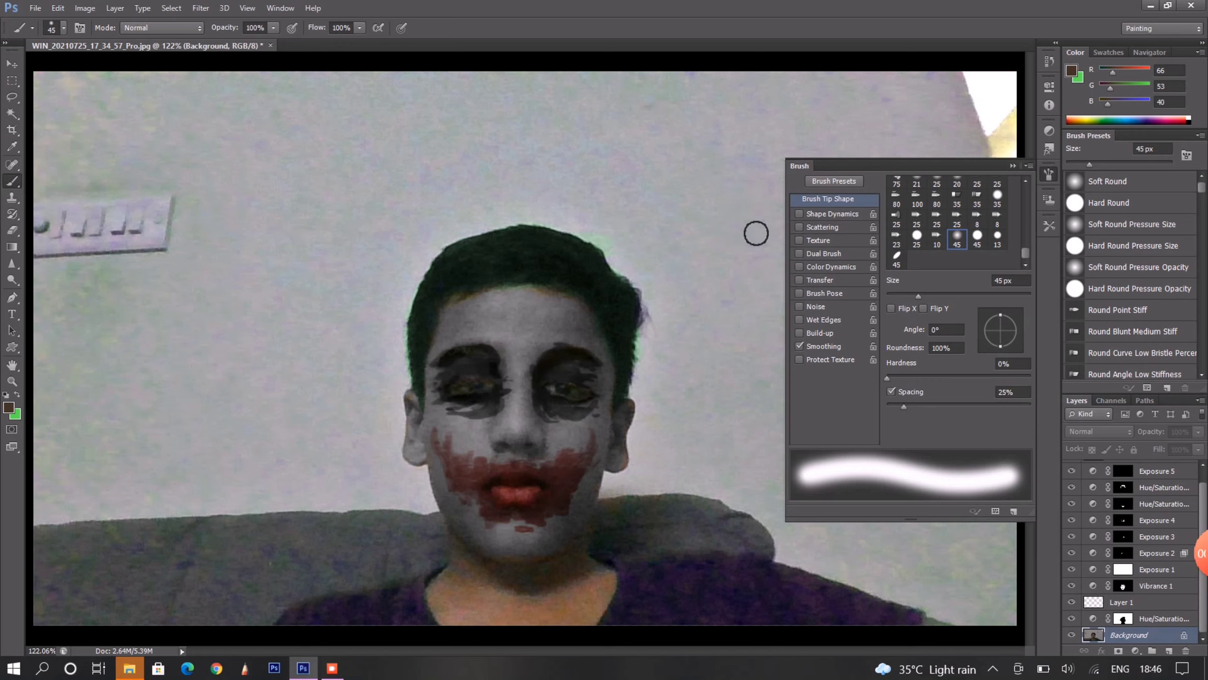
Set light grey as the colour and try soft strokes at the bottom-left, then undo them.
left_click(8, 407)
left_click_drag(430, 247, 419, 238)
key("Return")
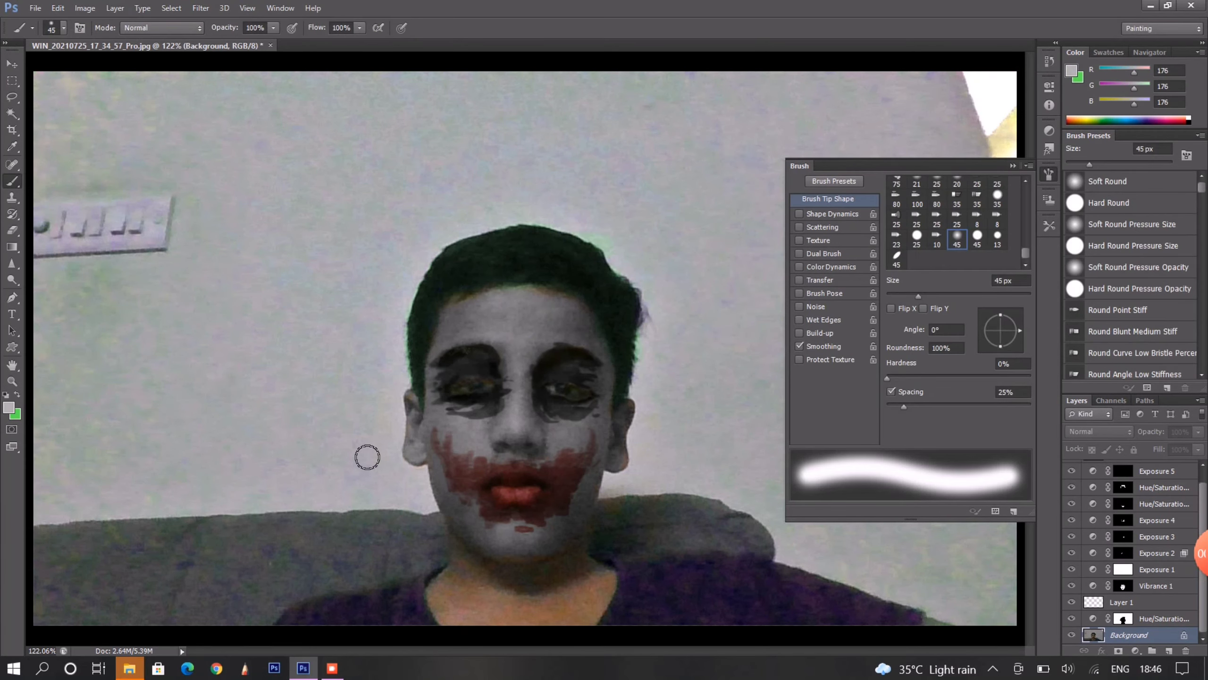
mouse_move(57, 566)
left_mouse_down()
mouse_move(50, 601)
mouse_move(183, 569)
left_mouse_up()
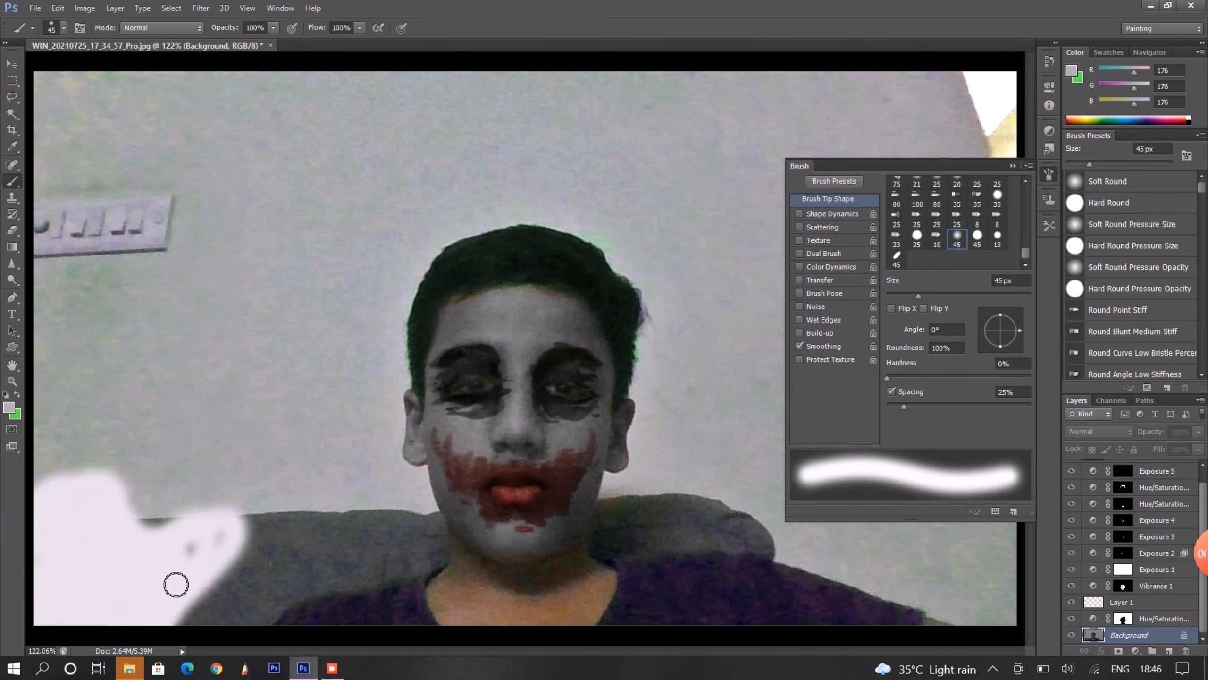
key("ctrl+alt+z")
key("ctrl+alt+z")
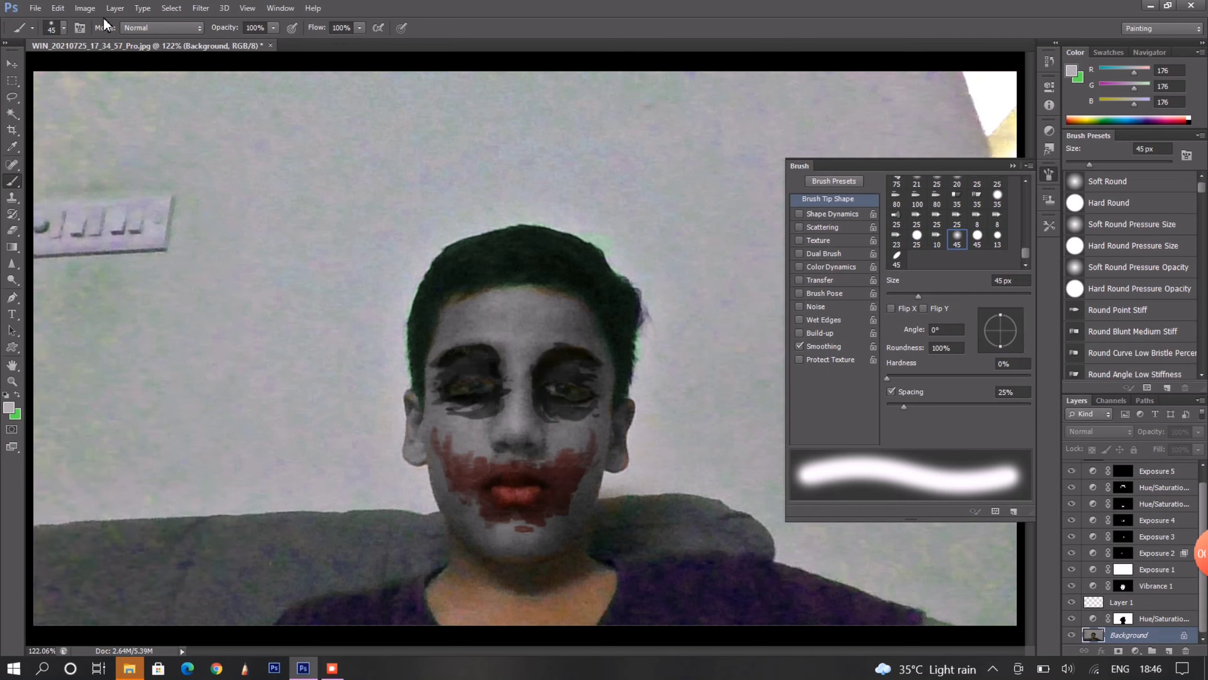
Lasso around the figure and invert the selection to the background.
key("l")
left_click_drag(274, 631, 445, 572)
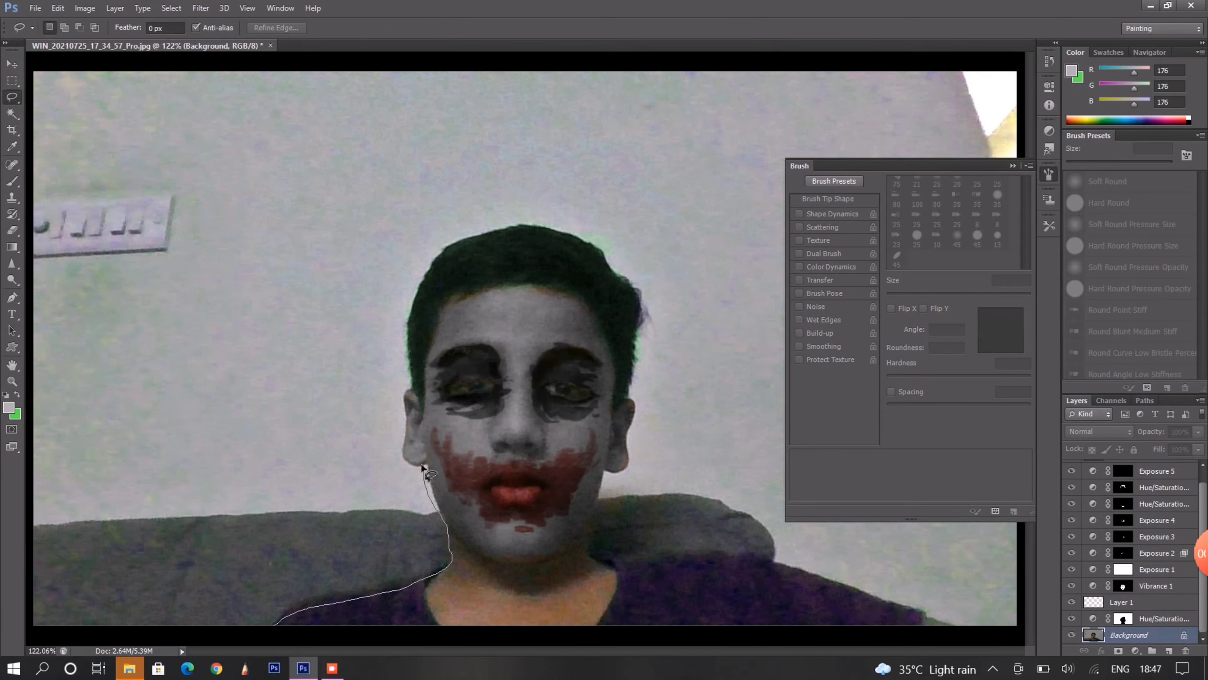
mouse_move(422, 466)
left_mouse_down()
mouse_move(455, 228)
mouse_move(654, 317)
left_mouse_up()
left_click_drag(603, 529, 951, 615)
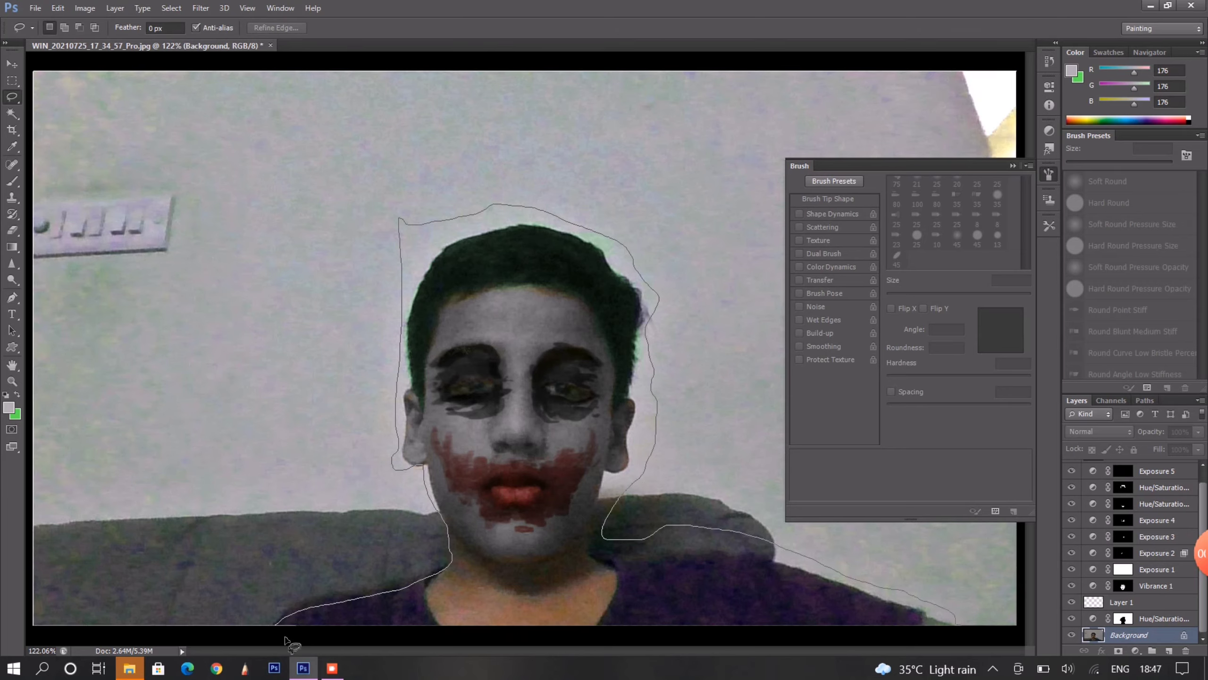
left_click_drag(276, 627, 276, 627)
key("ctrl+shift+i")
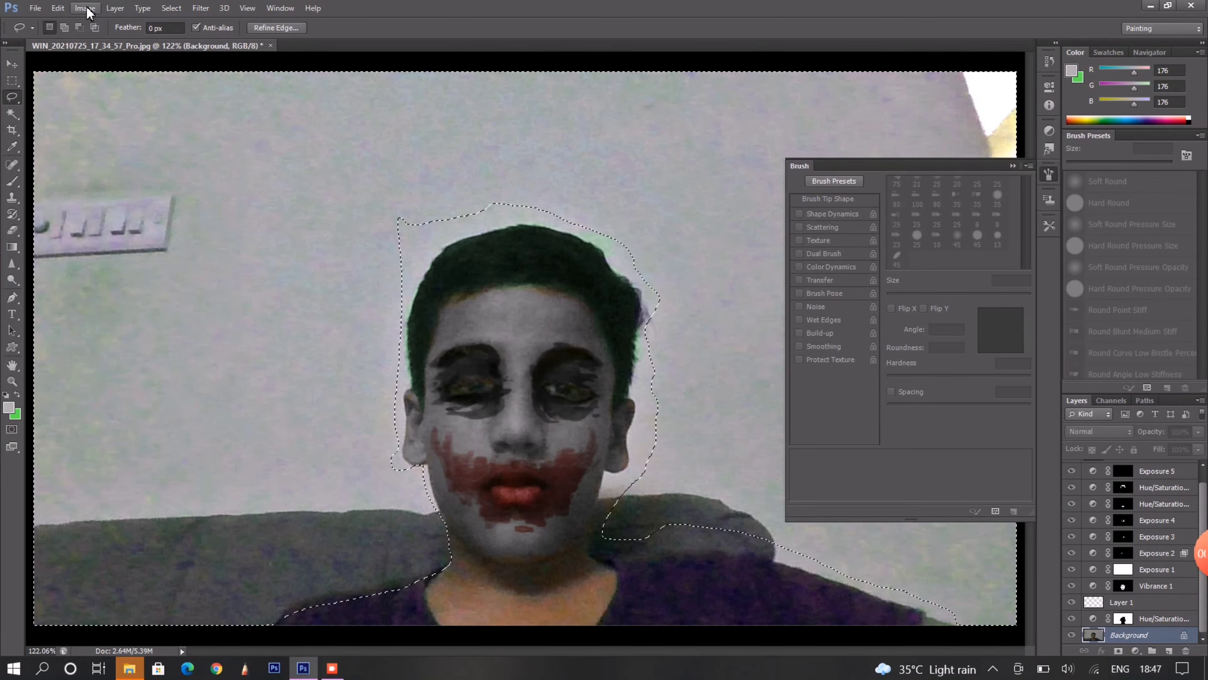
Darken the selected background with Brightness/Contrast brightness -124.
left_click(86, 7)
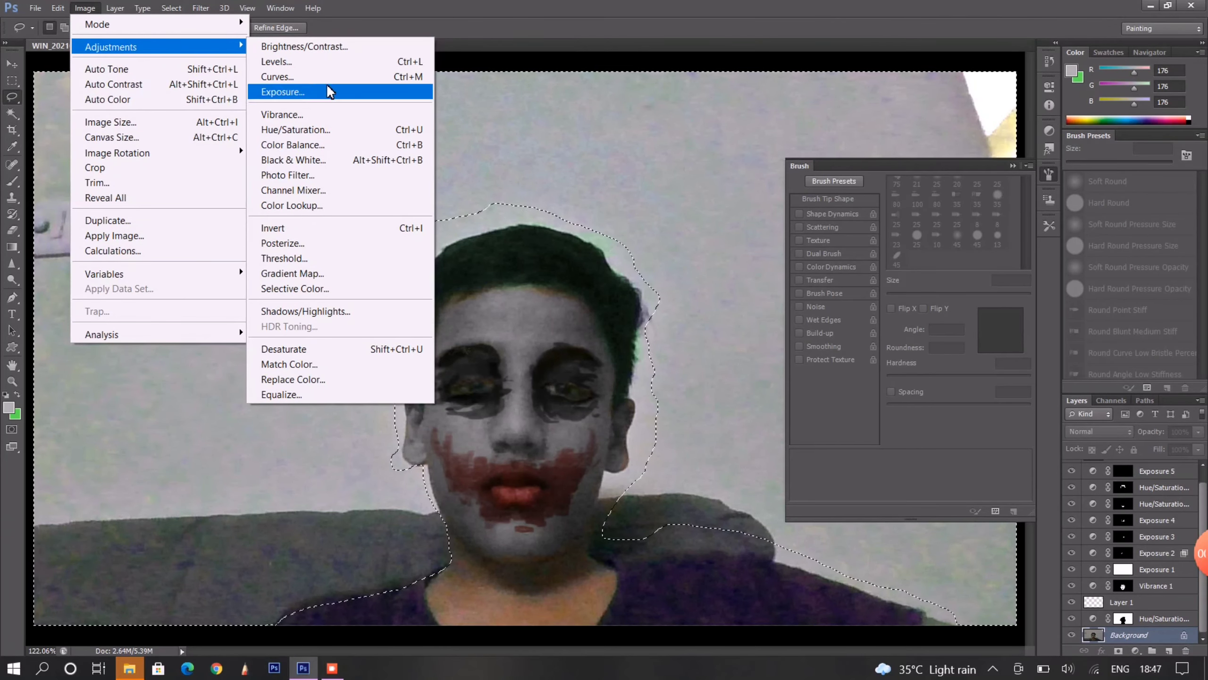
left_click(305, 46)
left_click_drag(575, 223, 525, 223)
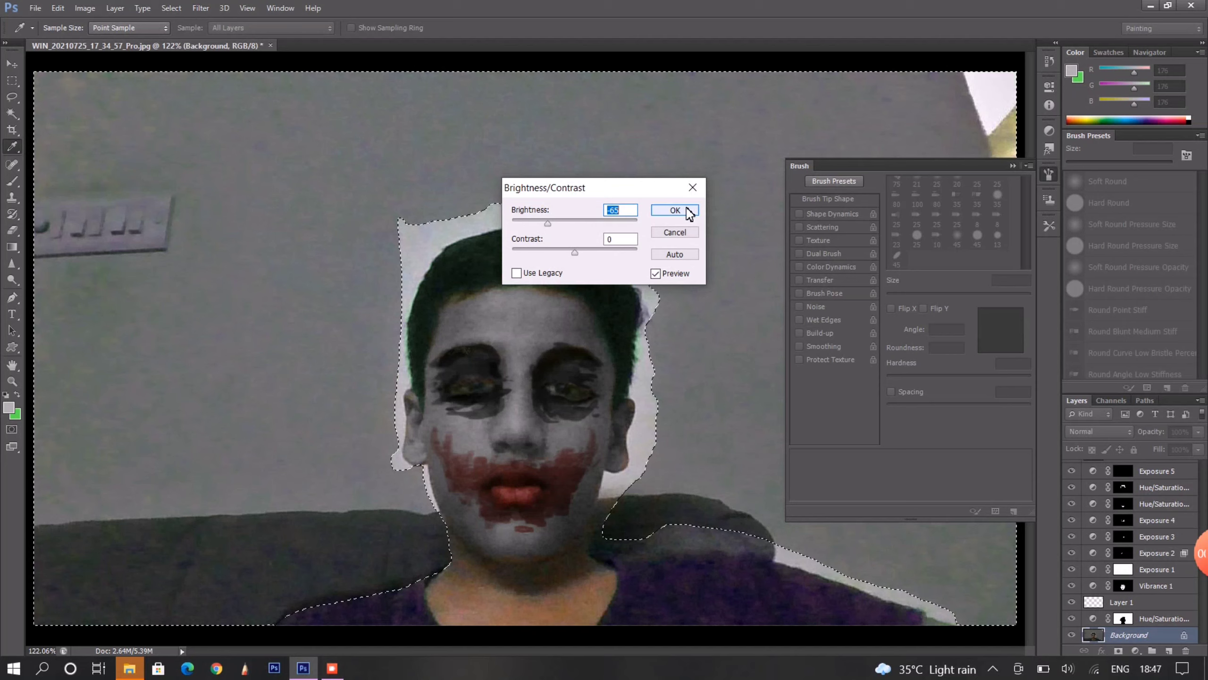
left_click(685, 210)
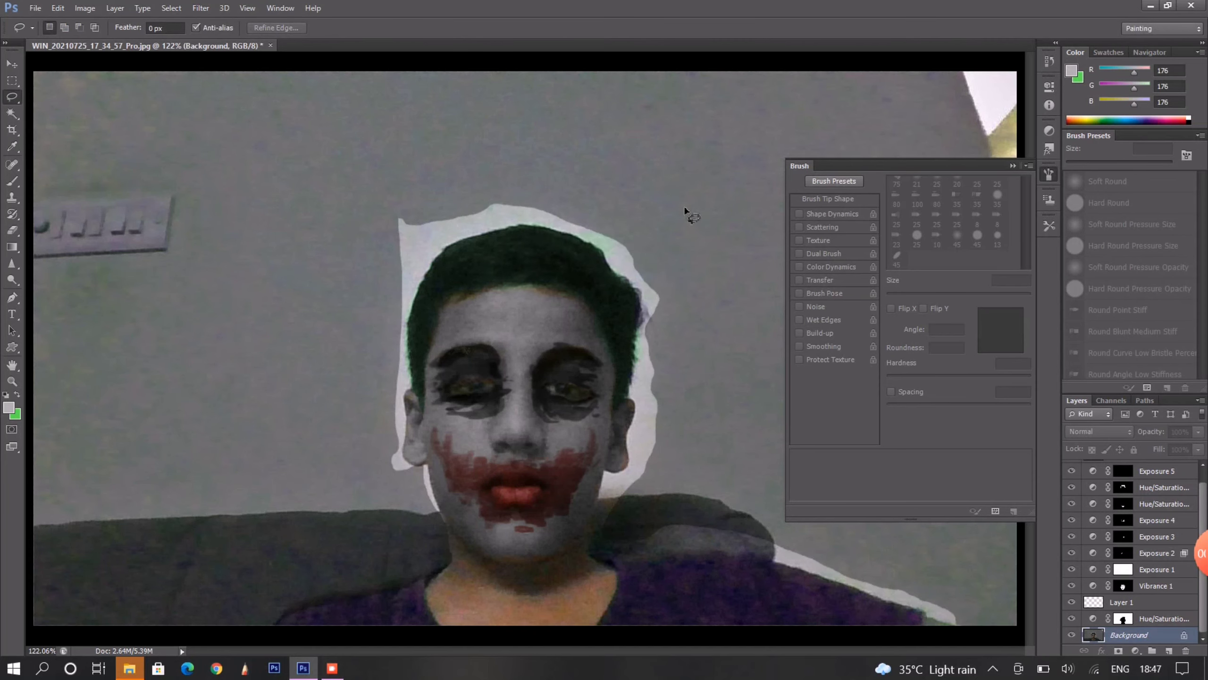
Paint a soft grey 250 px brush stroke over the lower-left background, then undo it.
scroll(435, 453, "up", 2)
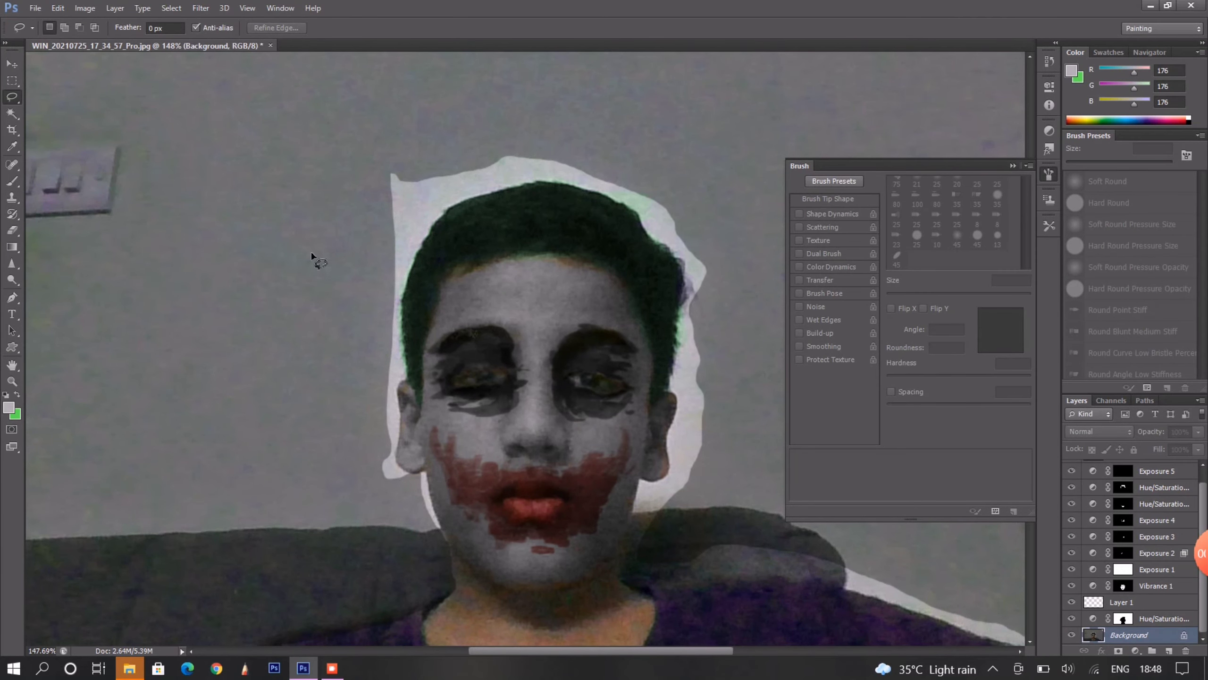
left_click(12, 181)
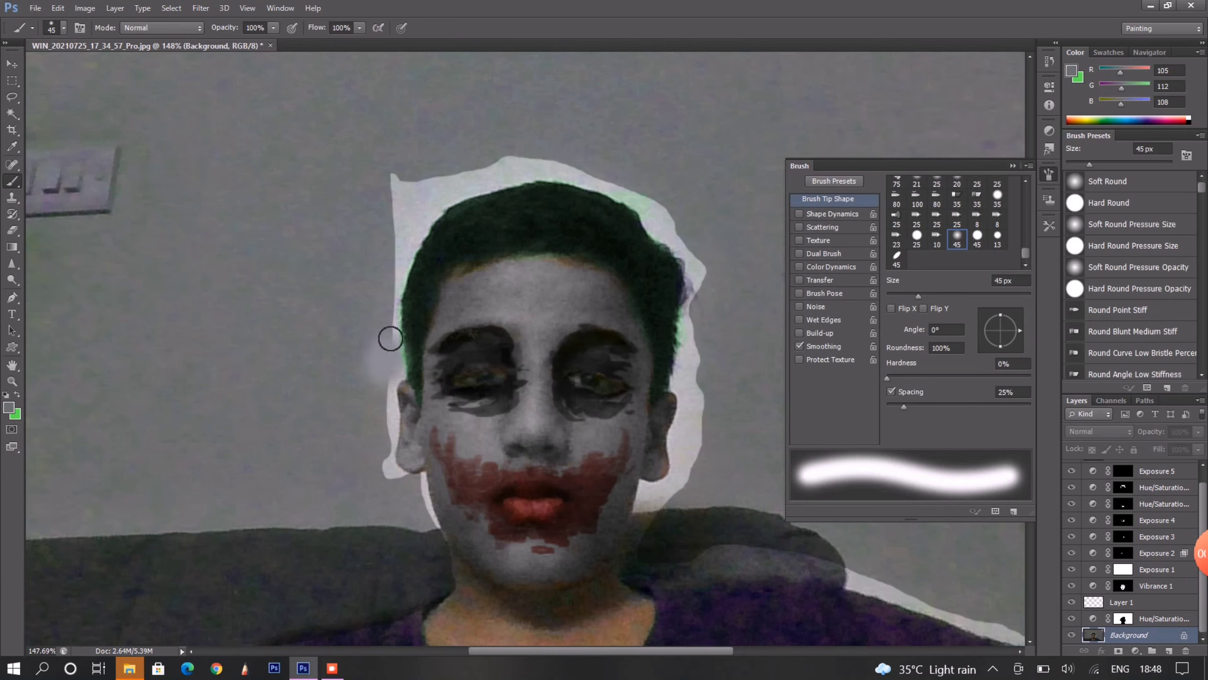
key("bracketright")
key("bracketright")
key("bracketright")
mouse_move(122, 553)
left_mouse_down()
mouse_move(143, 476)
mouse_move(264, 607)
left_mouse_up()
key("ctrl+alt+z")
key("ctrl+alt+z")
key("ctrl+alt+z")
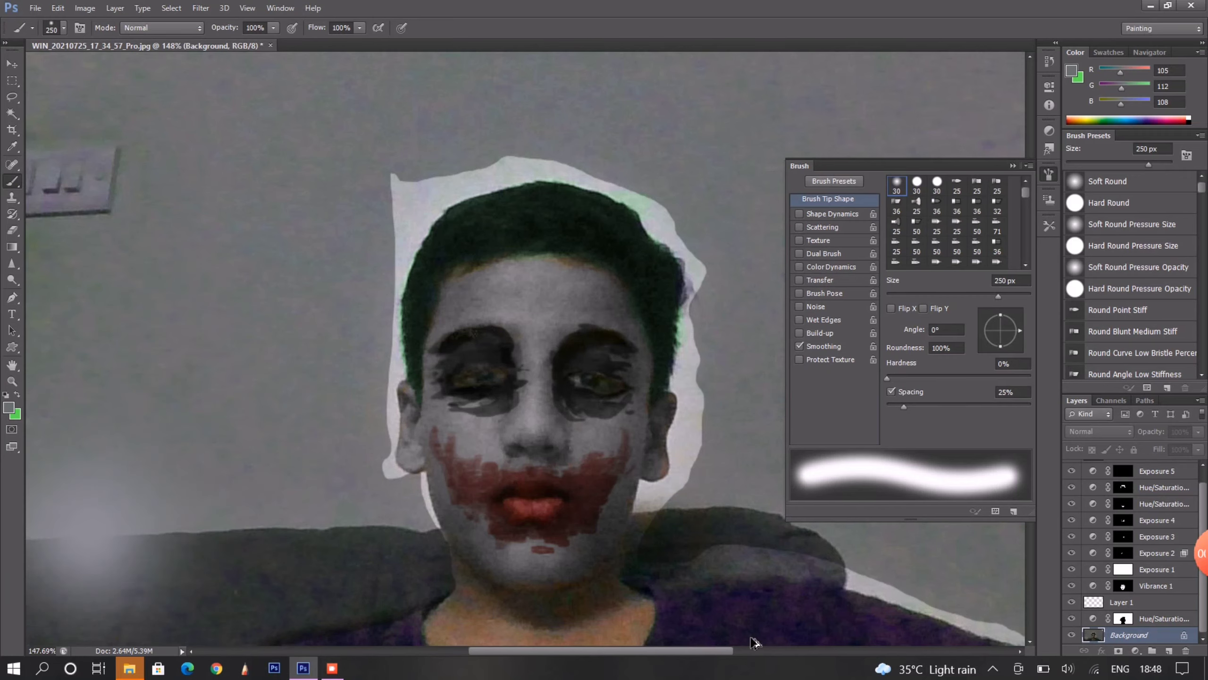
key("ctrl+alt+z")
Switch to the Dodge tool and add a new empty layer to the stack.
key("o")
scroll(542, 419, "up", 5)
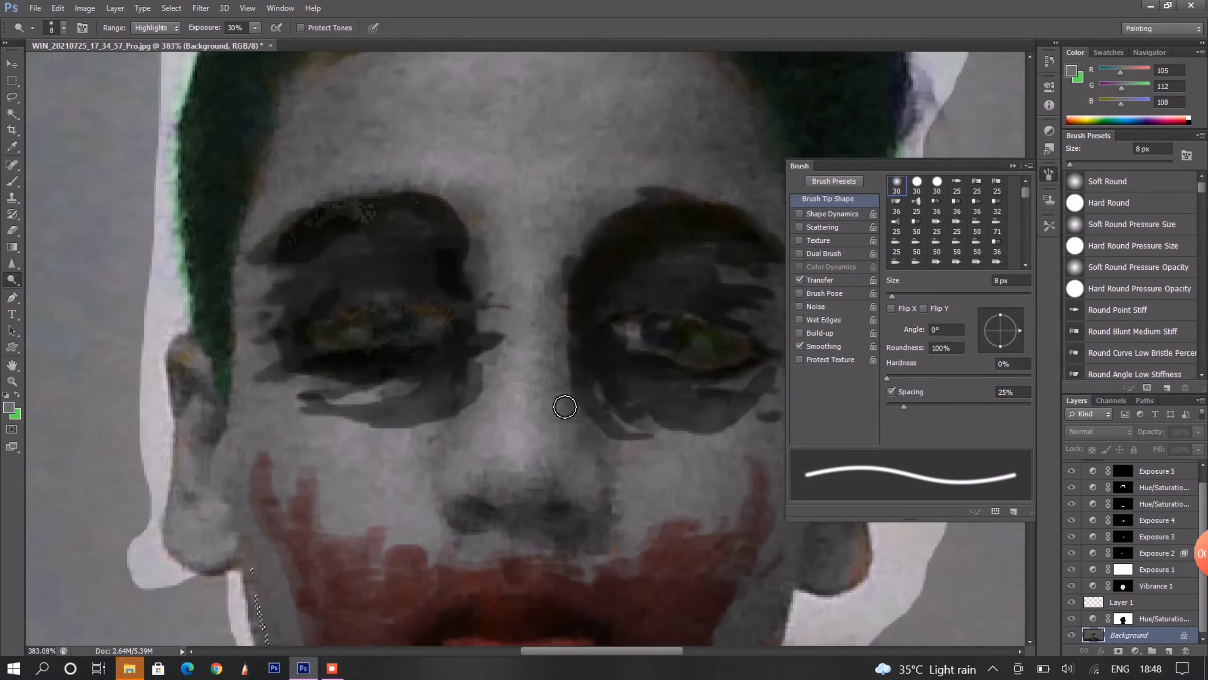
left_click(1171, 652)
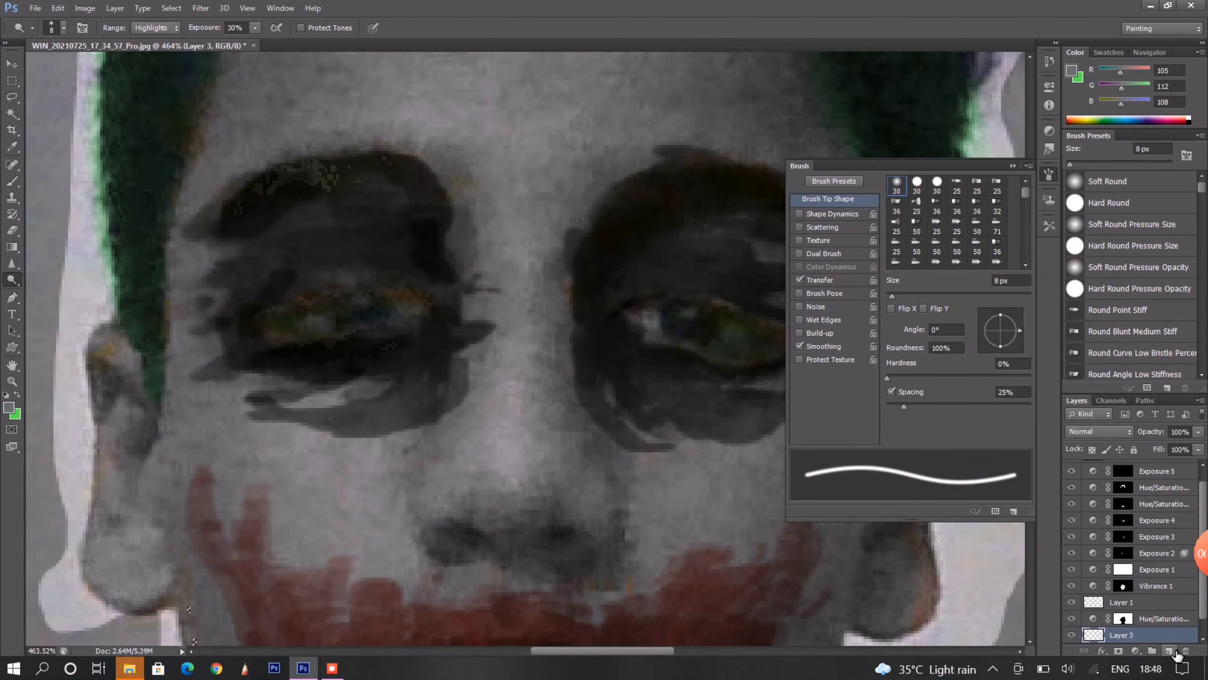
double_click(1155, 603)
key("Escape")
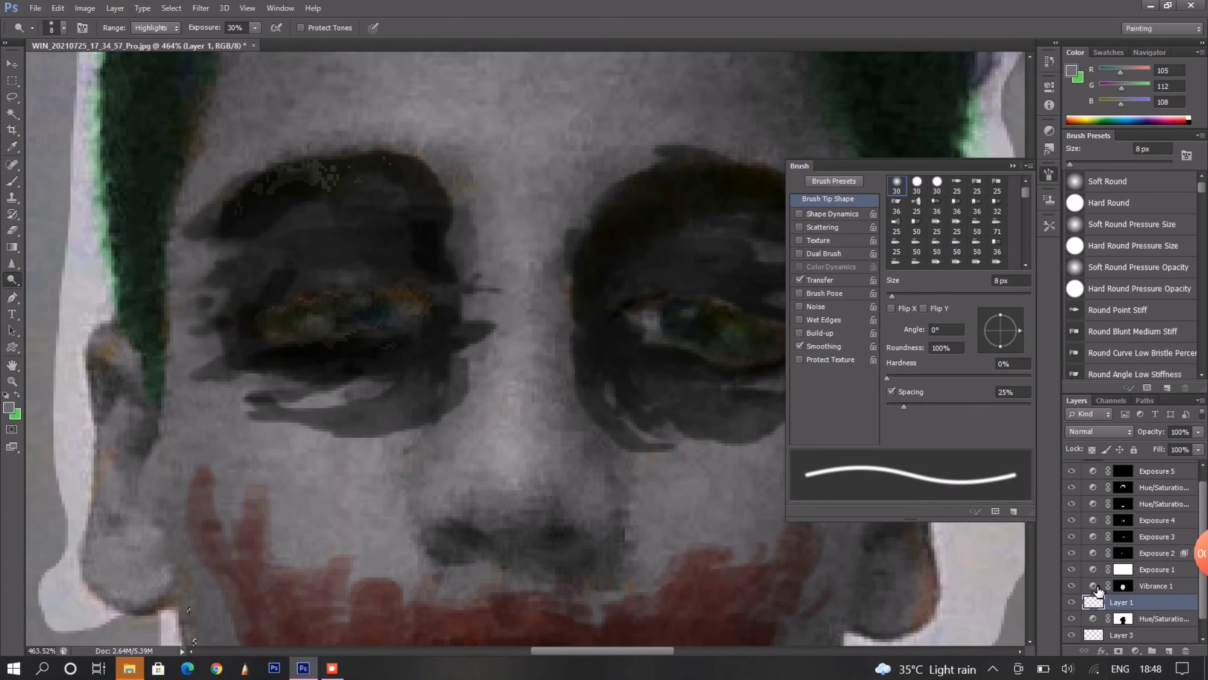
Set the foreground colour to light cyan #47e5d8 and raise Dodge exposure to 63%.
left_click(8, 407)
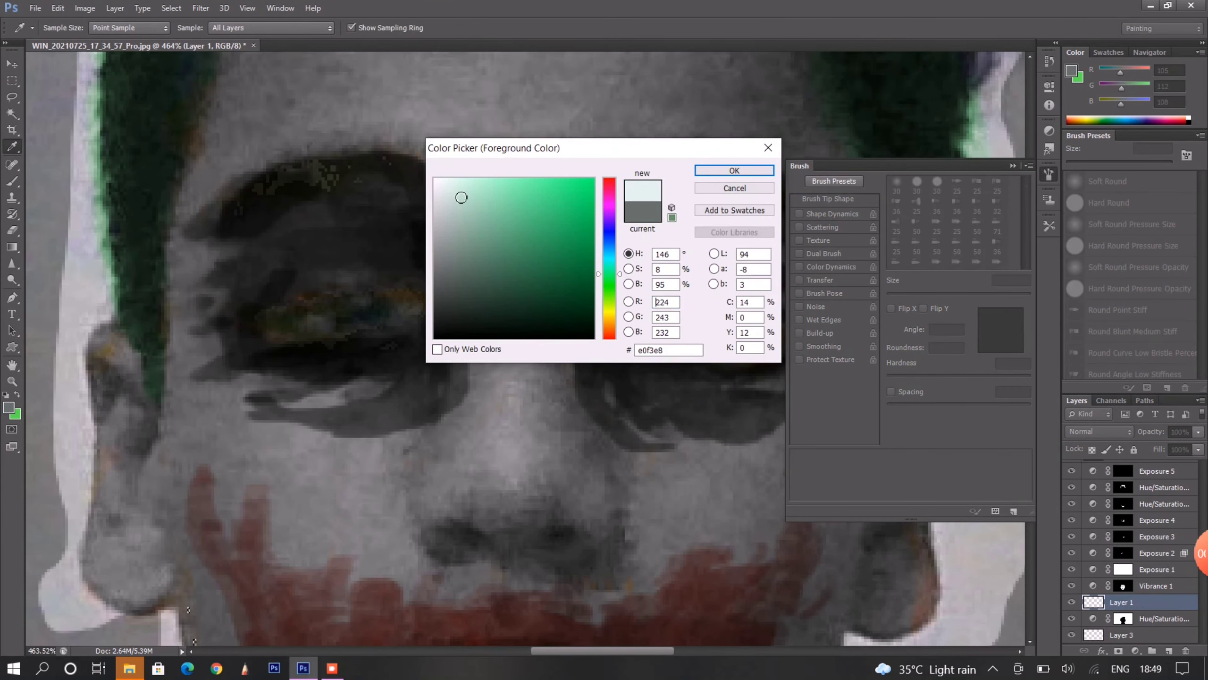
type("47e5d8")
left_click(499, 180)
key("Return")
key("o")
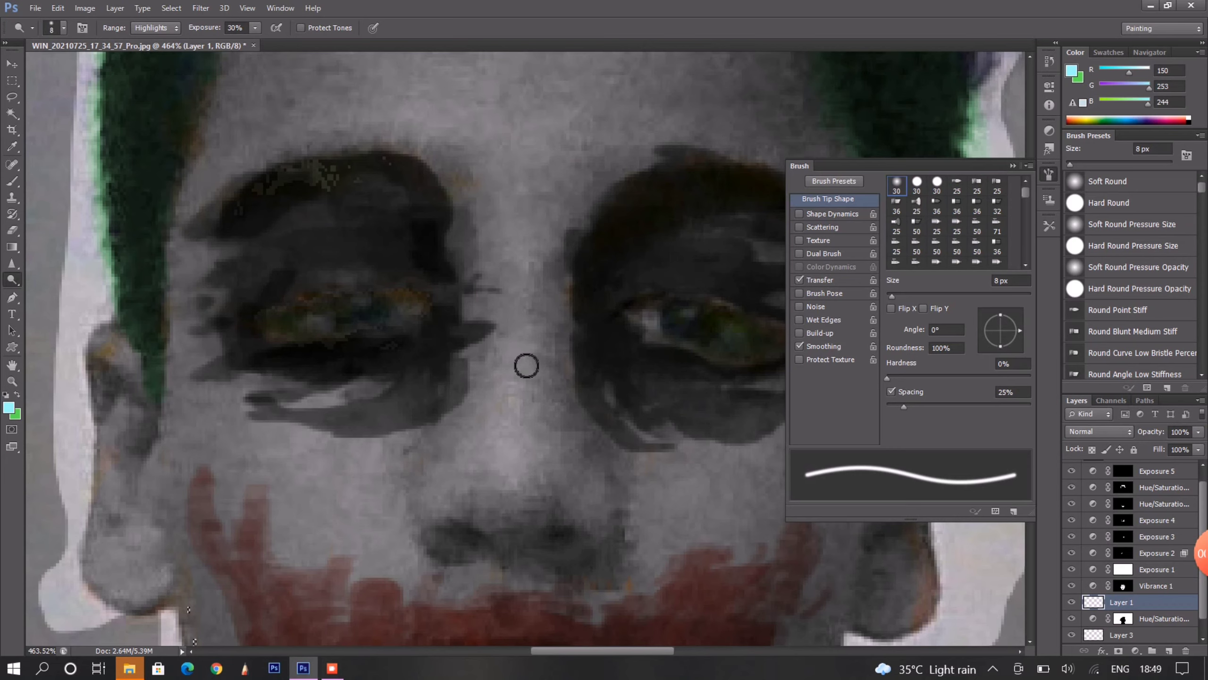
left_click(255, 28)
left_click_drag(267, 48, 279, 42)
Drag Layer 1 out of the stack, select Layer 2, and set an 8 px hard round brush.
left_click_drag(1151, 604, 1165, 633)
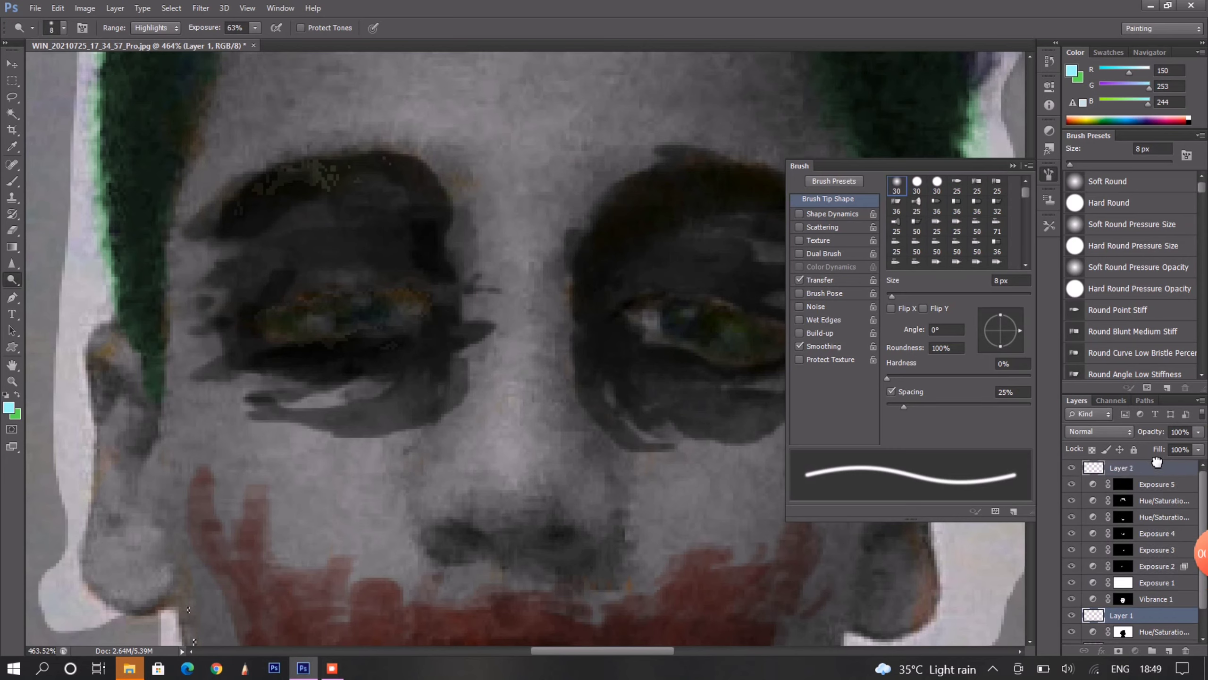
left_click(1122, 468)
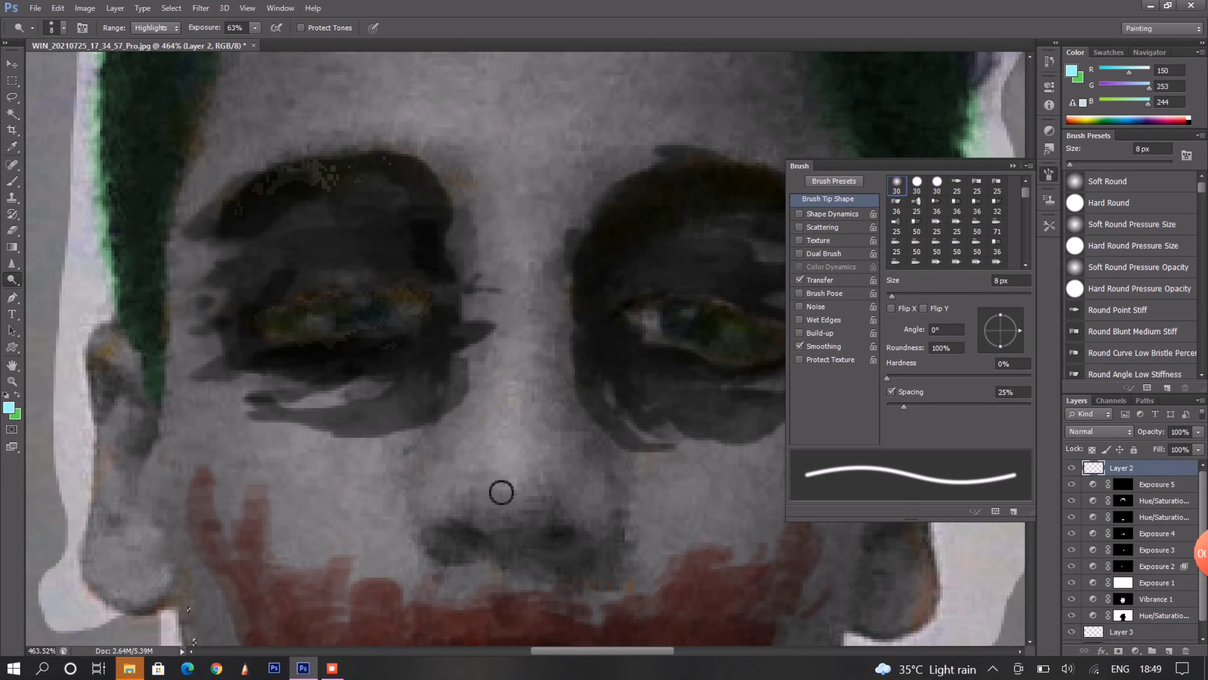
left_click(916, 183)
scroll(528, 361, "down", 3, "alt")
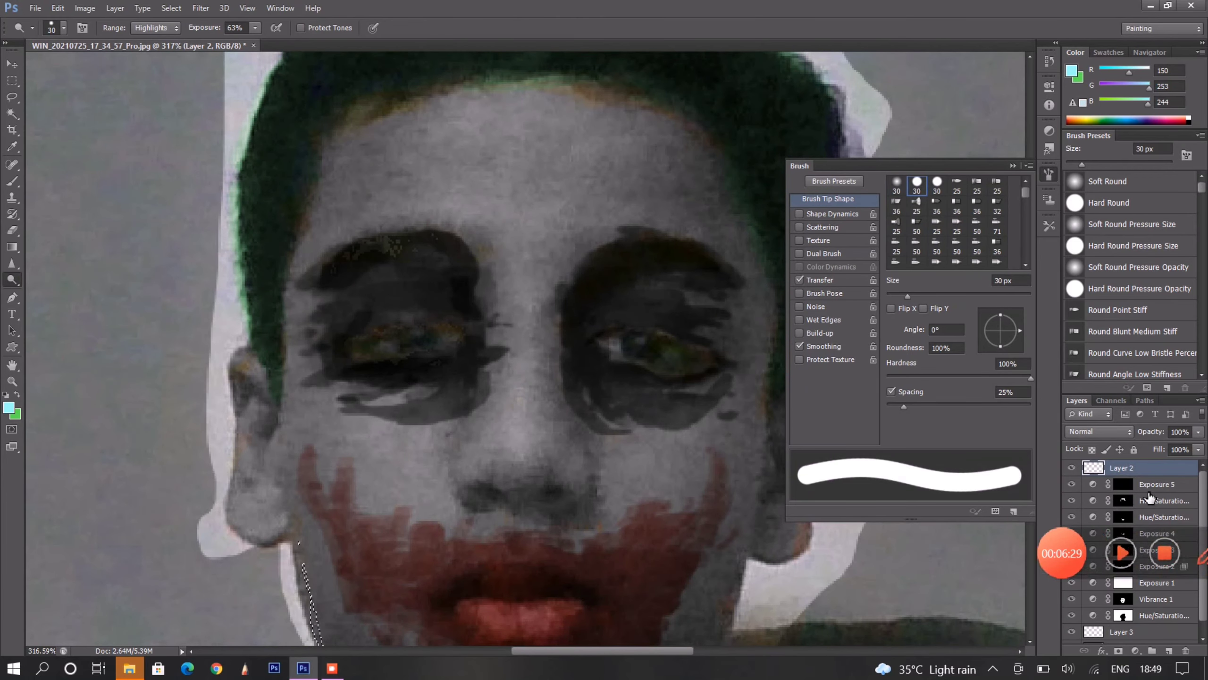
key("b")
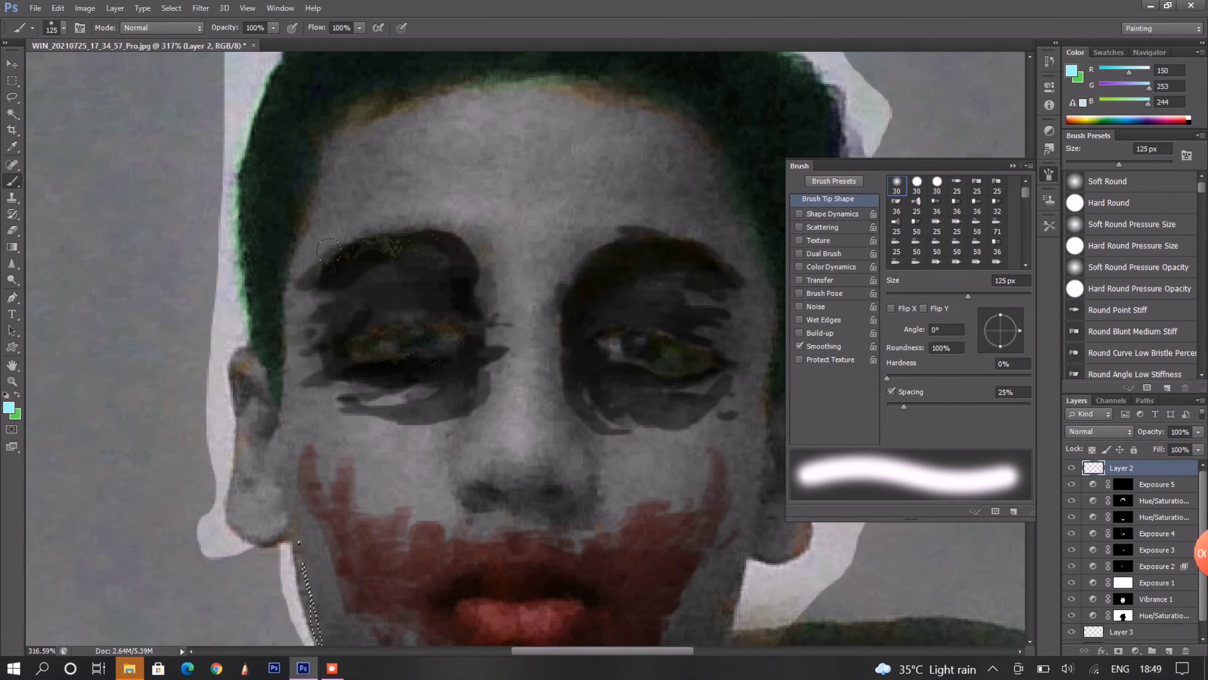
key("bracketleft")
key("bracketleft")
key("bracketleft")
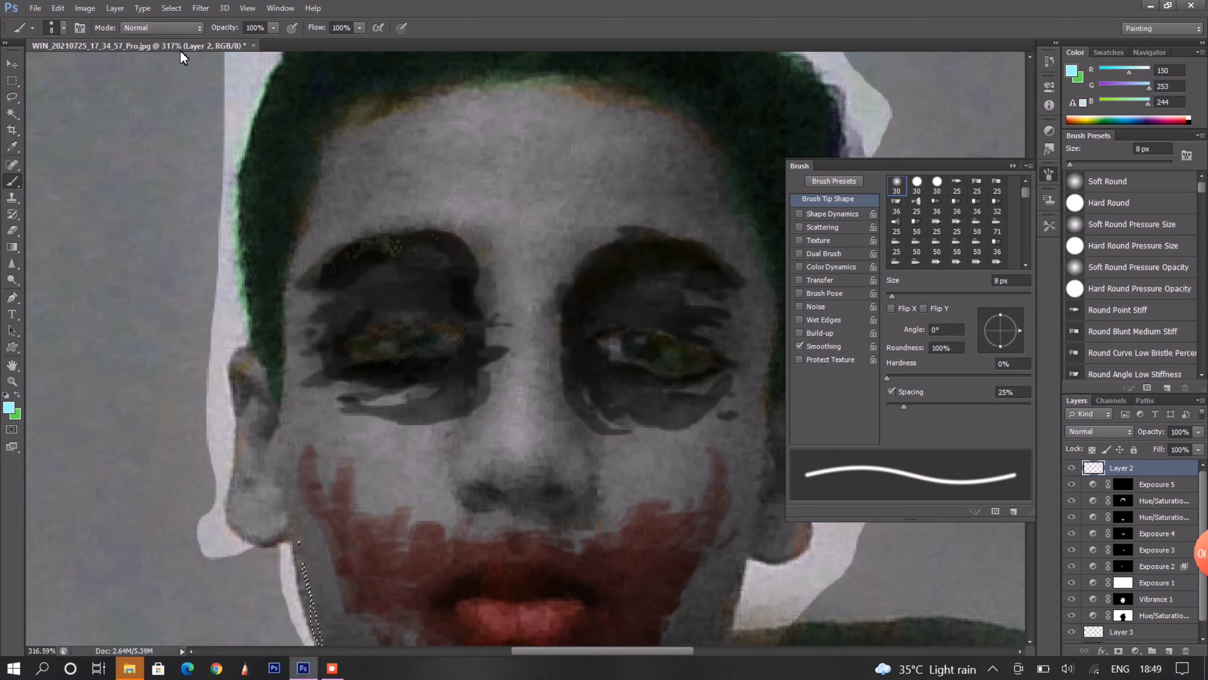
scroll(499, 375, "down", 5)
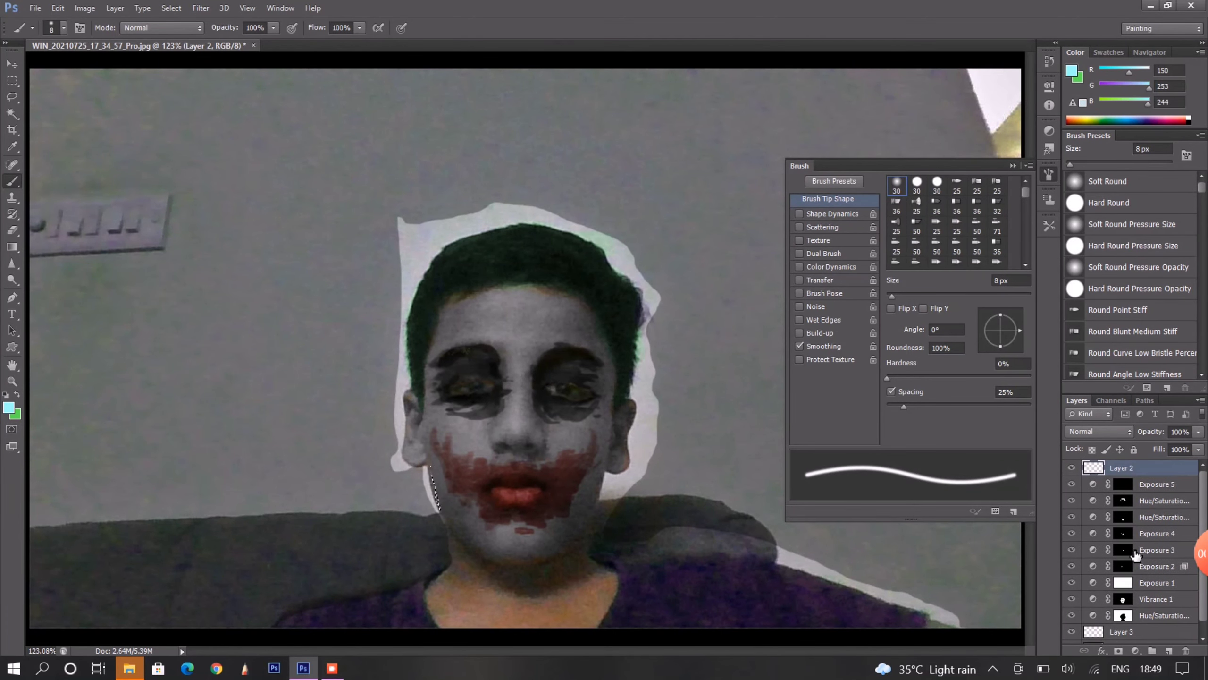
Trace an outline around the head and jawline with the Magnetic Lasso.
left_click(11, 96)
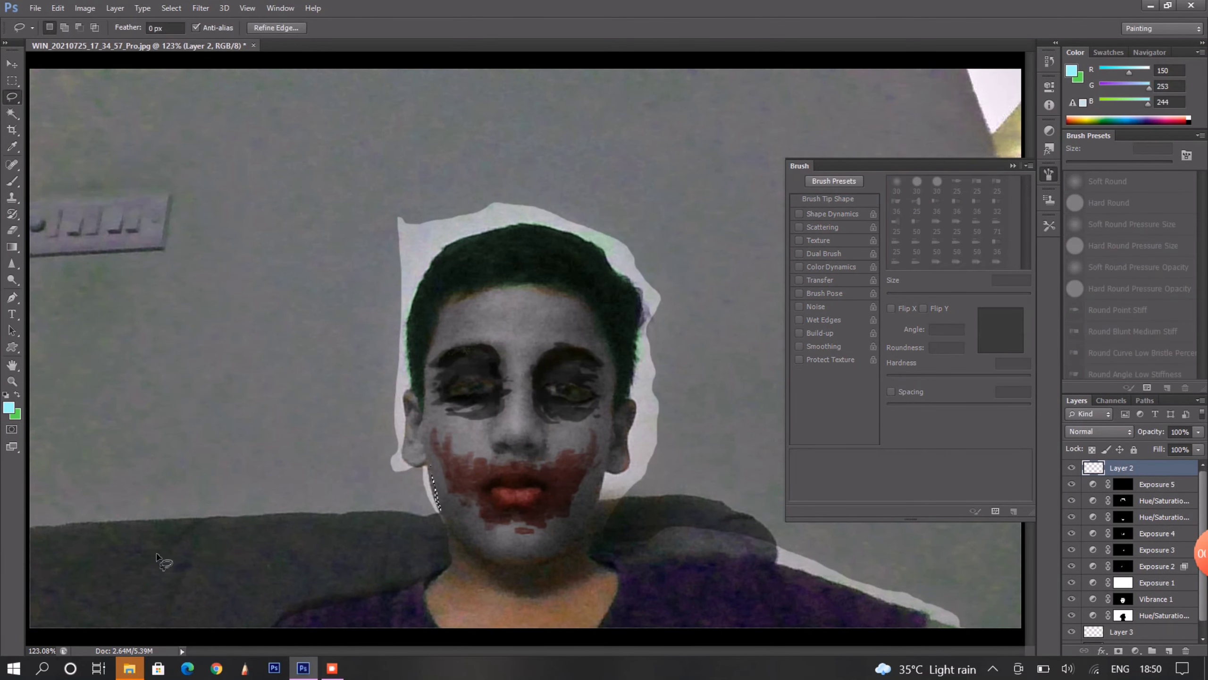
scroll(438, 512, "up", 3)
right_click(12, 97)
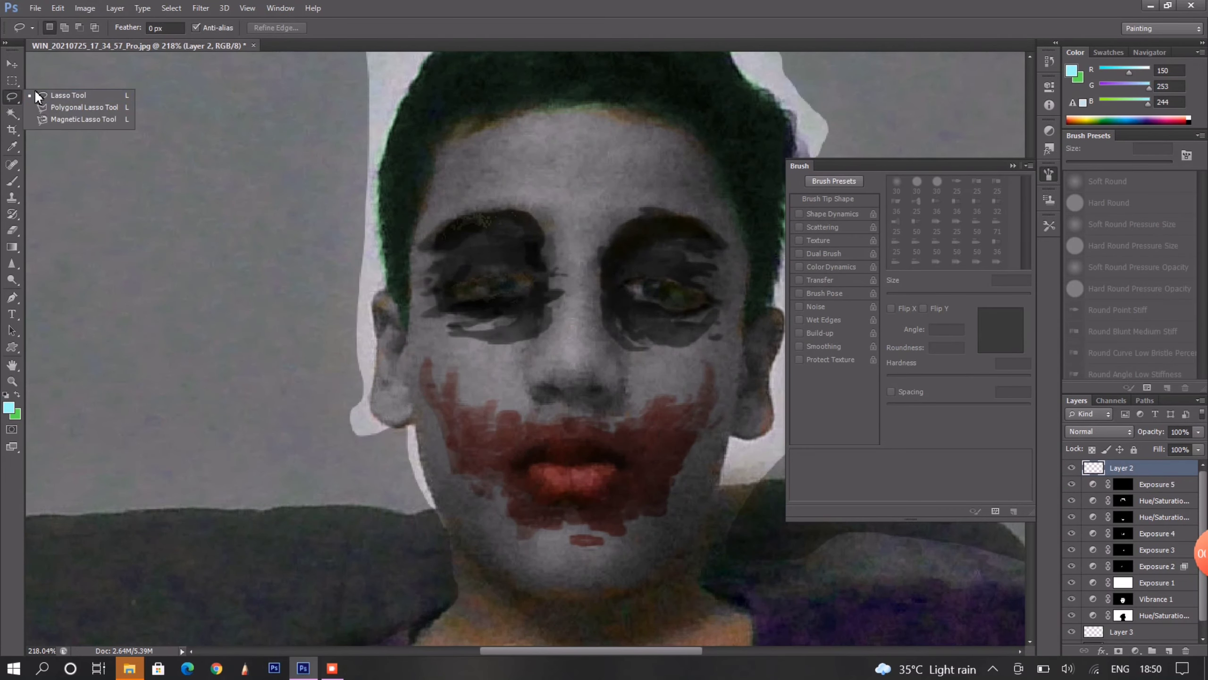
left_click(71, 123)
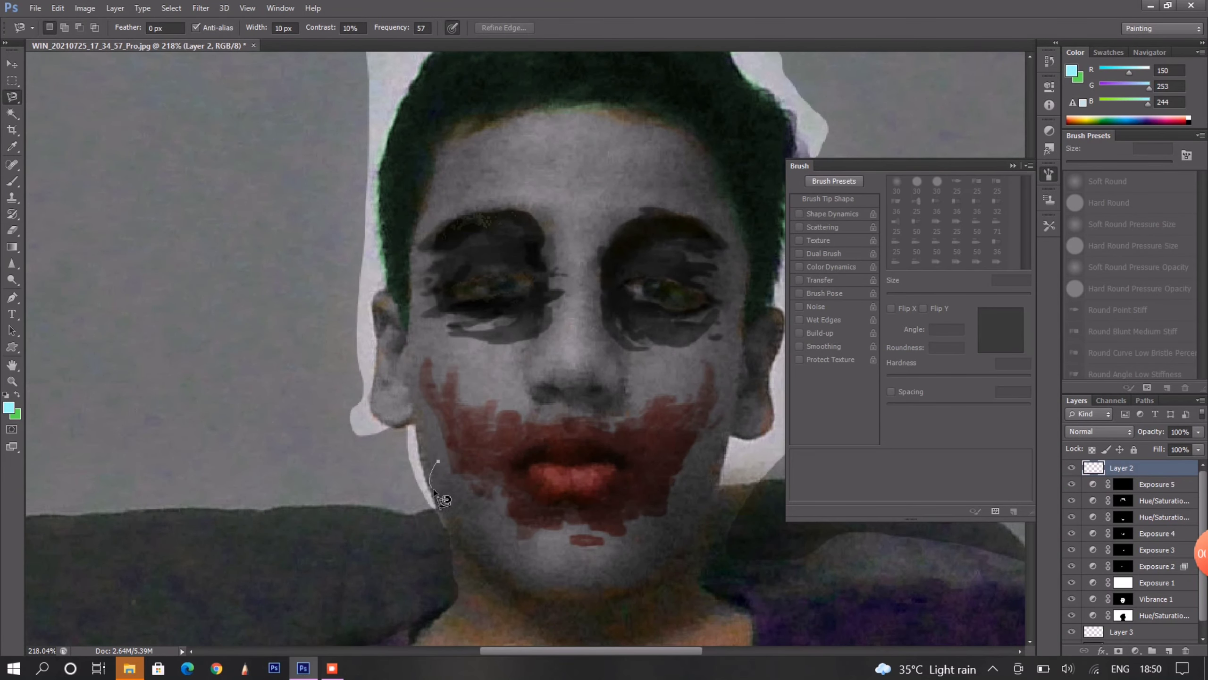
left_click(438, 461)
key("ctrl+d")
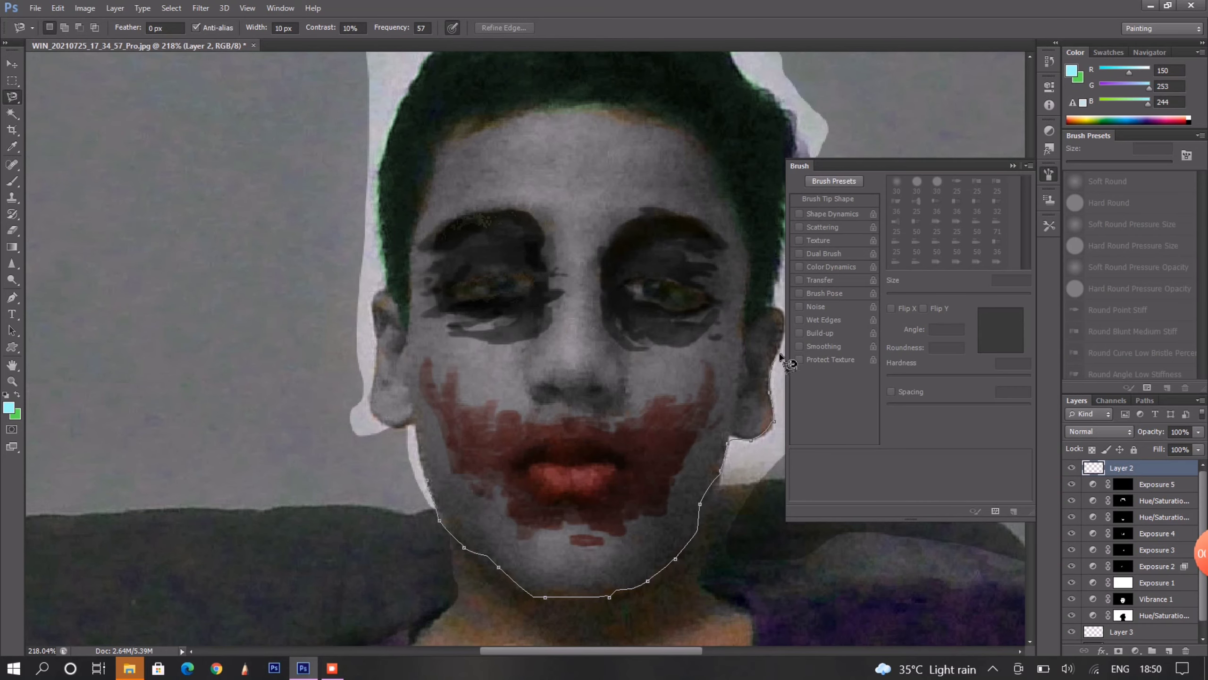
scroll(794, 112, "up", 2)
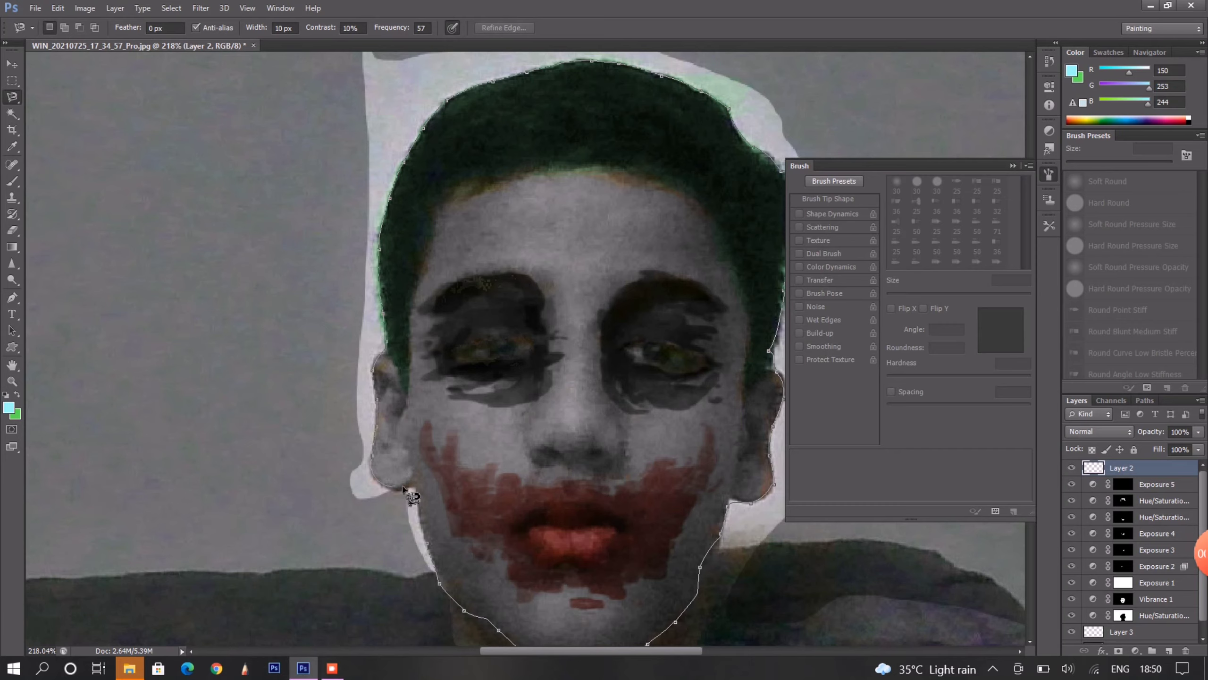
left_click(429, 547)
Open and dismiss the Image > Adjustments list, then discard the unfinished face outline.
left_click(85, 8)
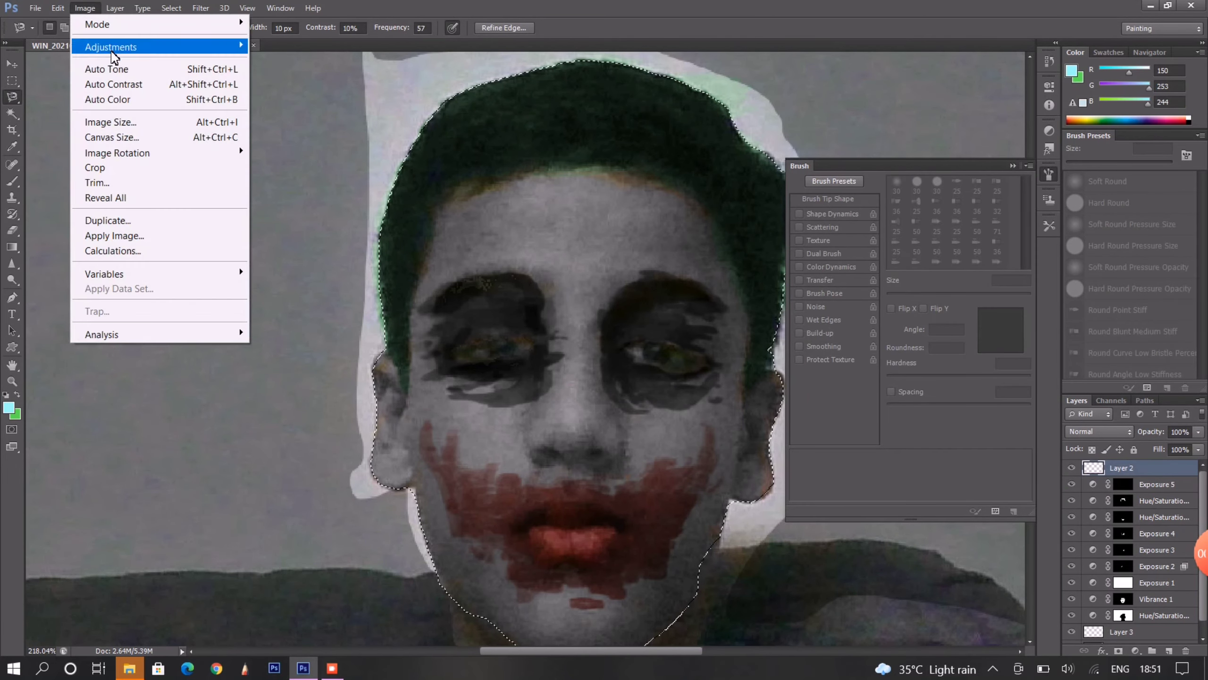
left_click(85, 8)
mouse_move(111, 47)
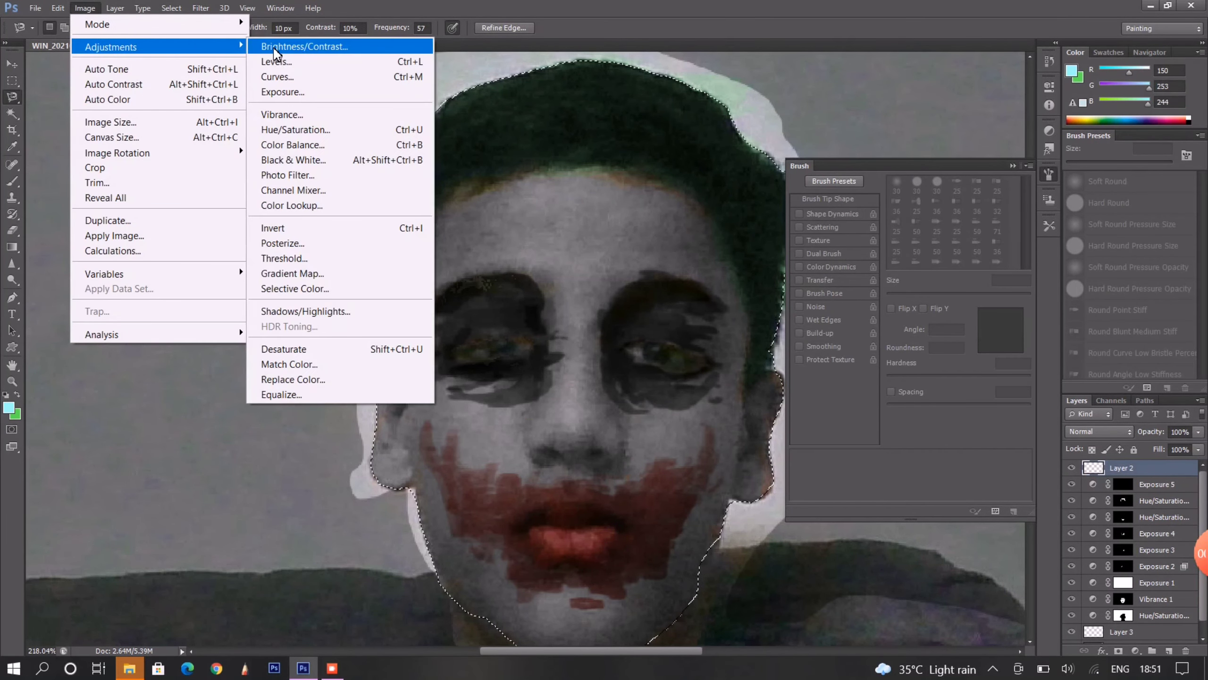
left_click(609, 247)
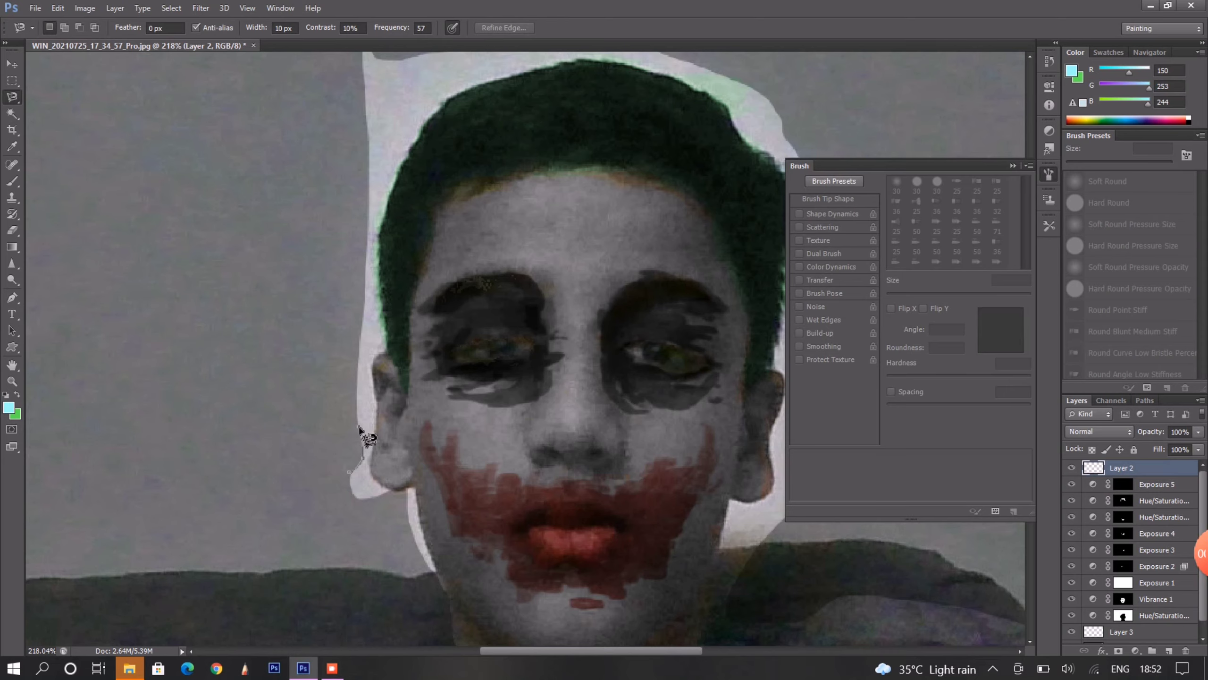
scroll(350, 183, "up", 3)
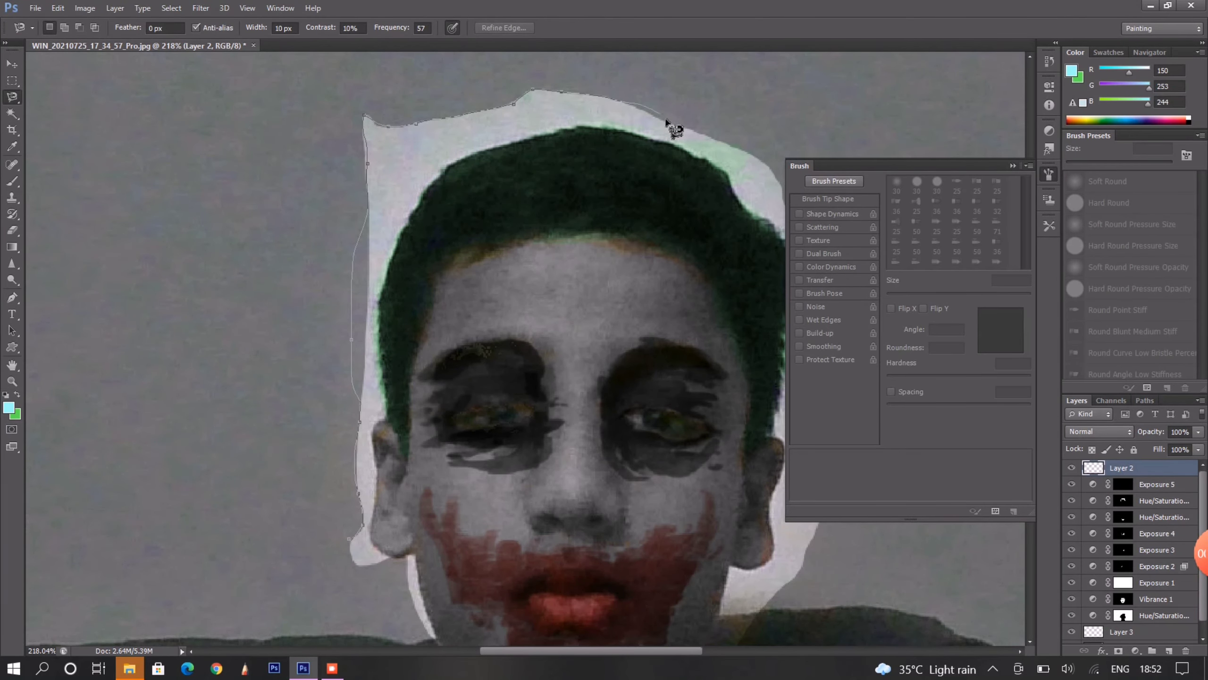
scroll(781, 604, "down", 5)
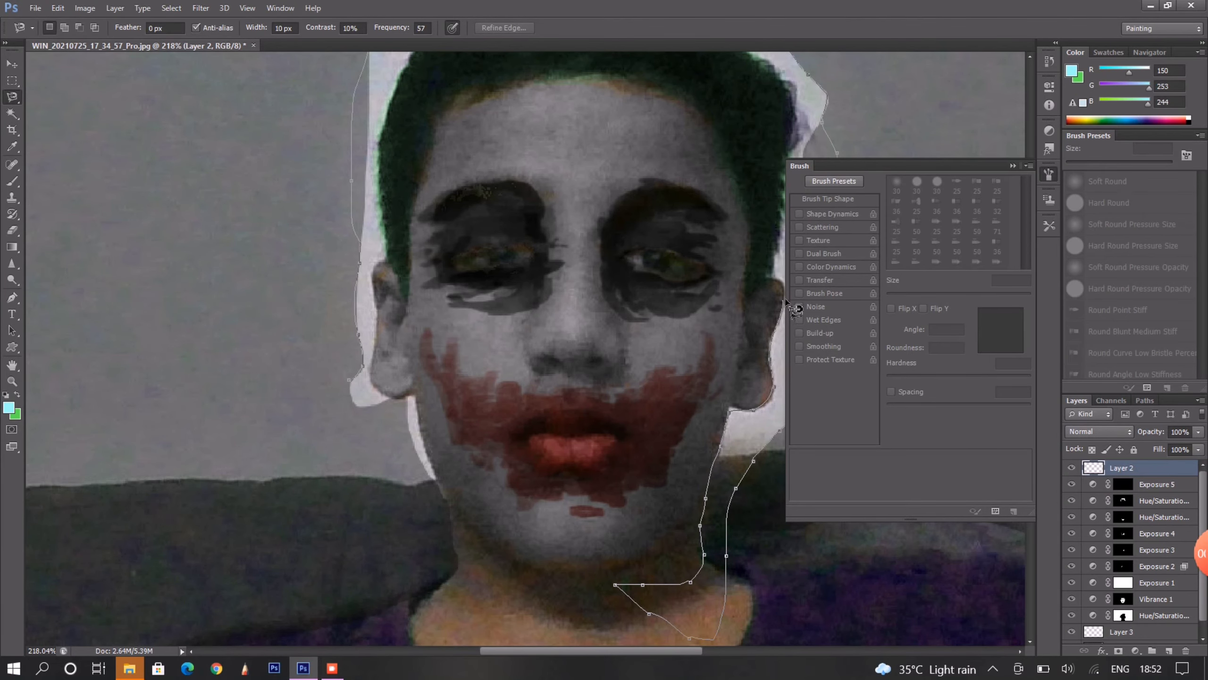
scroll(746, 55, "up", 3)
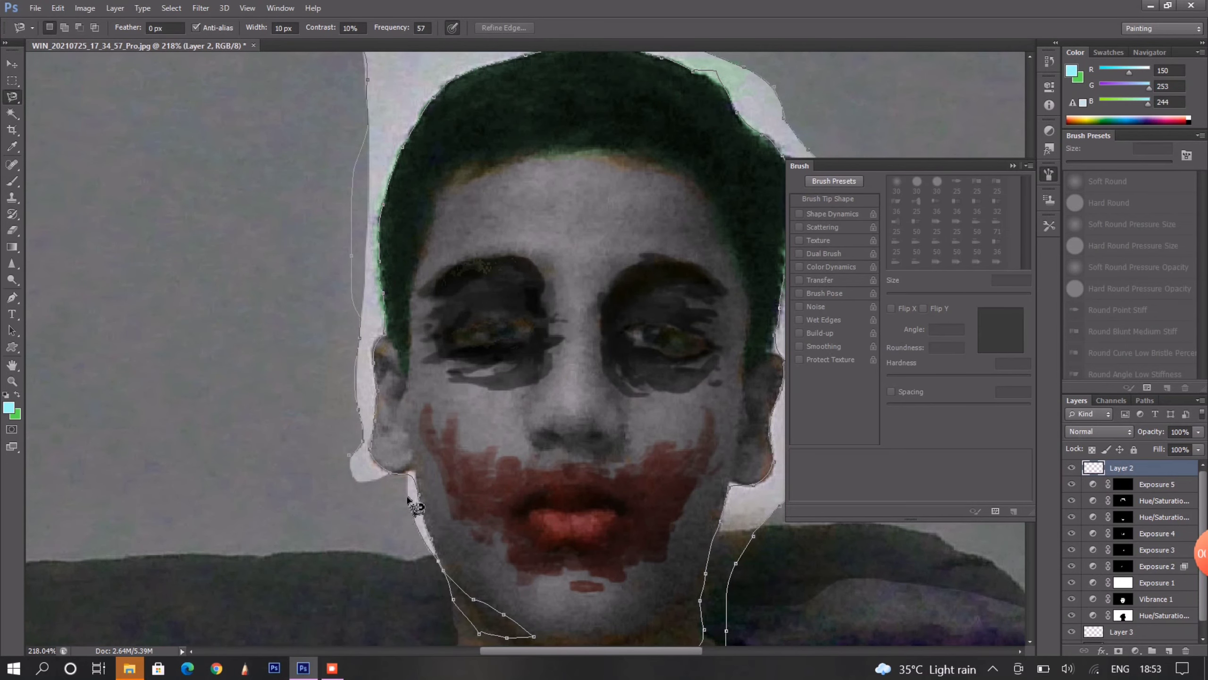
key("Escape")
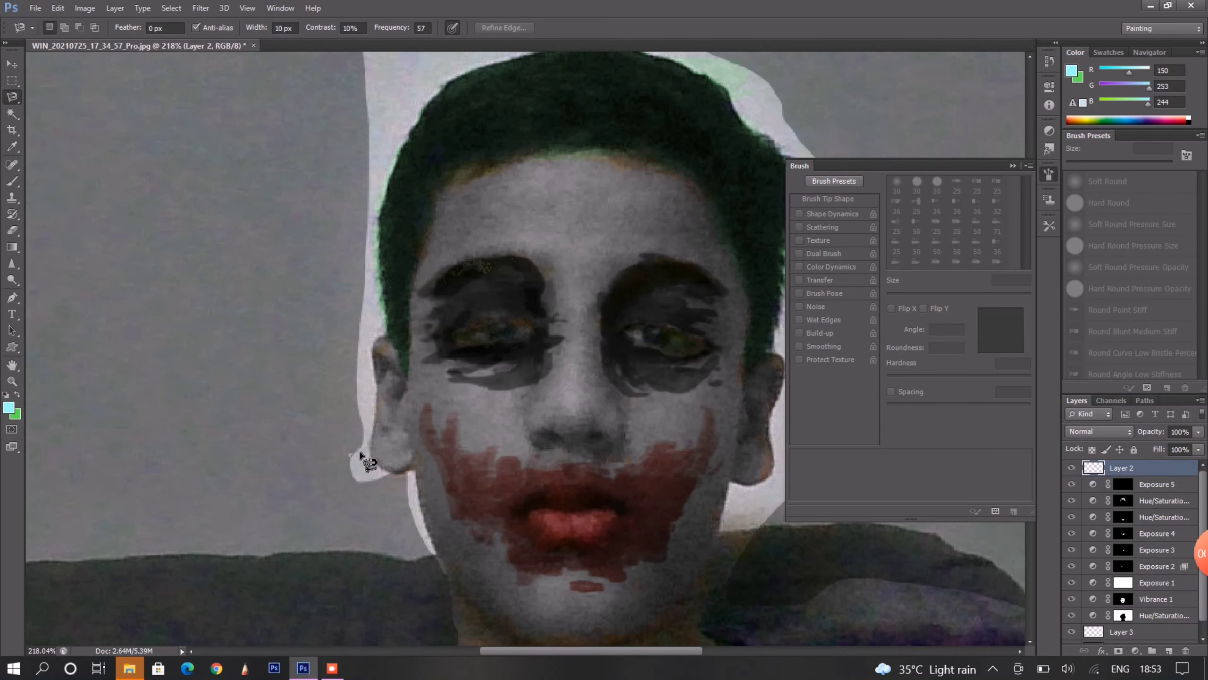